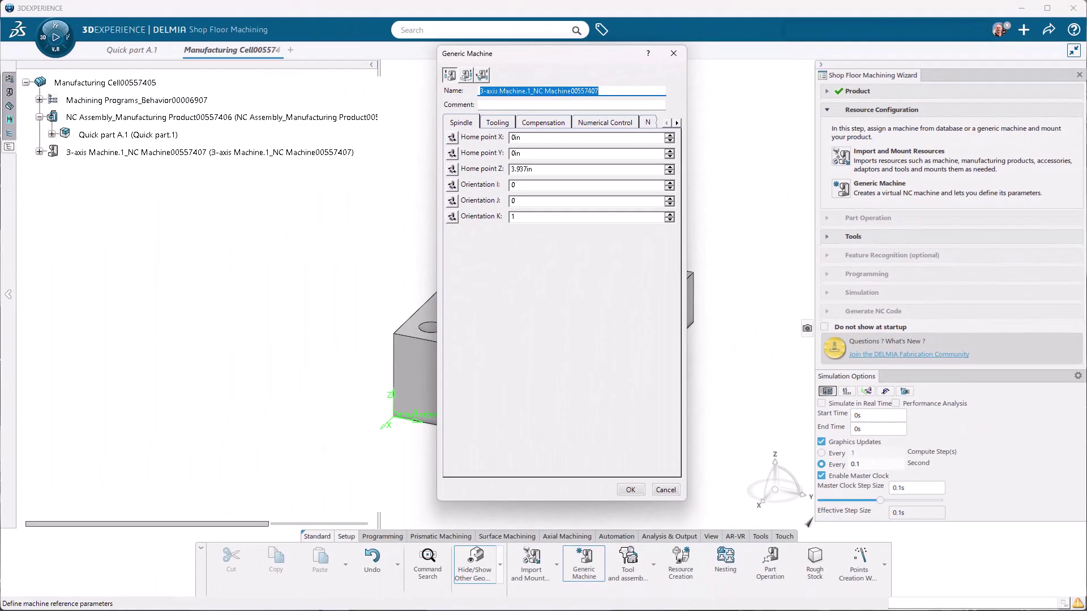
Step: Choose the 5-axis generic machine for the manufacturing cell
{"action": "left_click", "coordinate": [482, 75]}
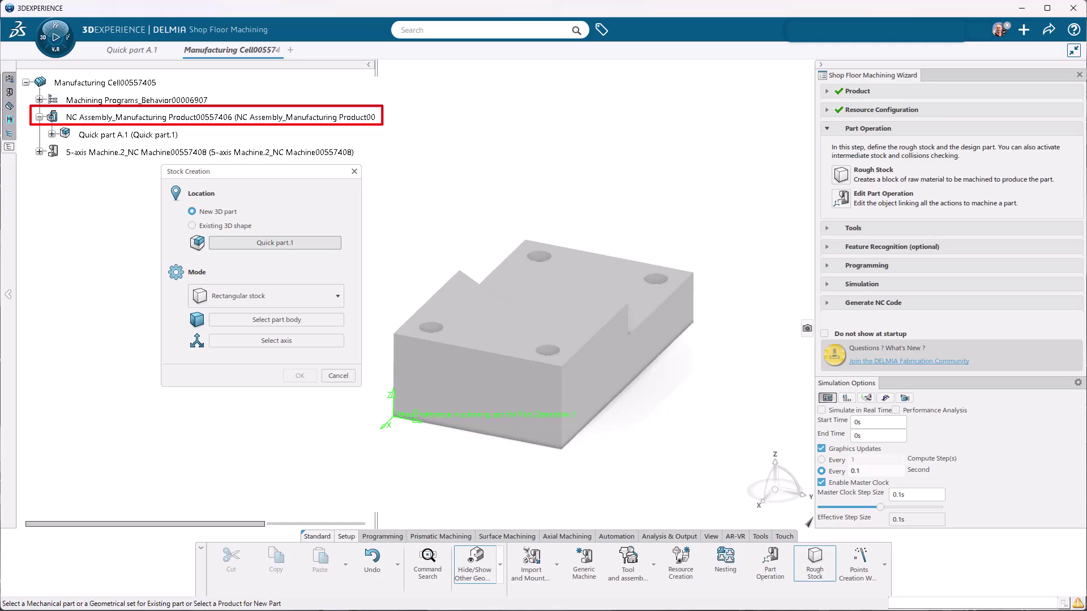
Step: Create a rough stock block under the NC Assembly, sized from the part to 3.5in x 2in x 1in
{"action": "left_click", "coordinate": [169, 117]}
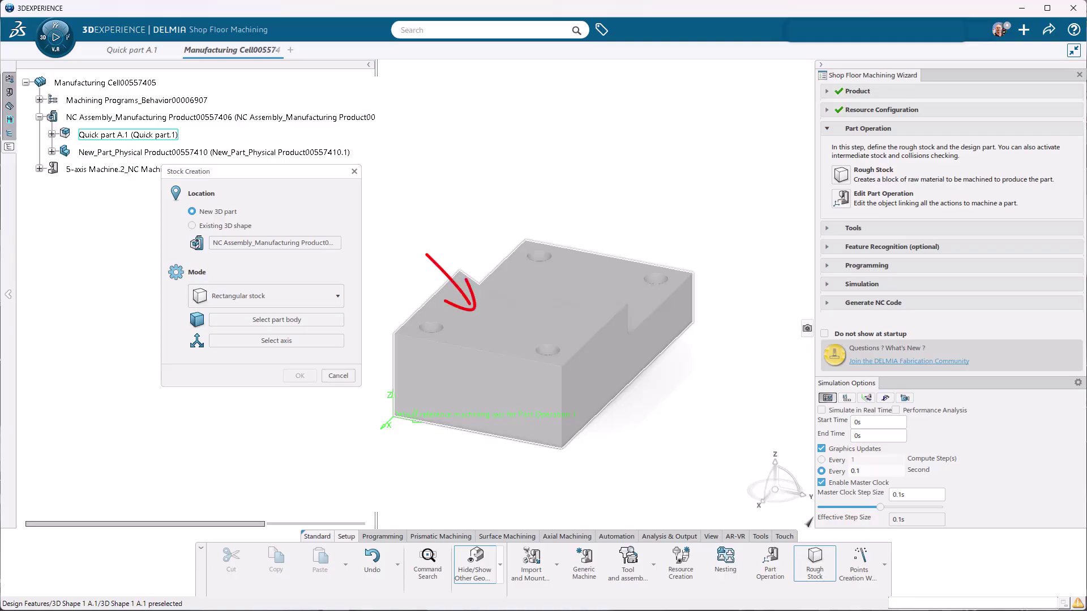
{"action": "left_click", "coordinate": [473, 305]}
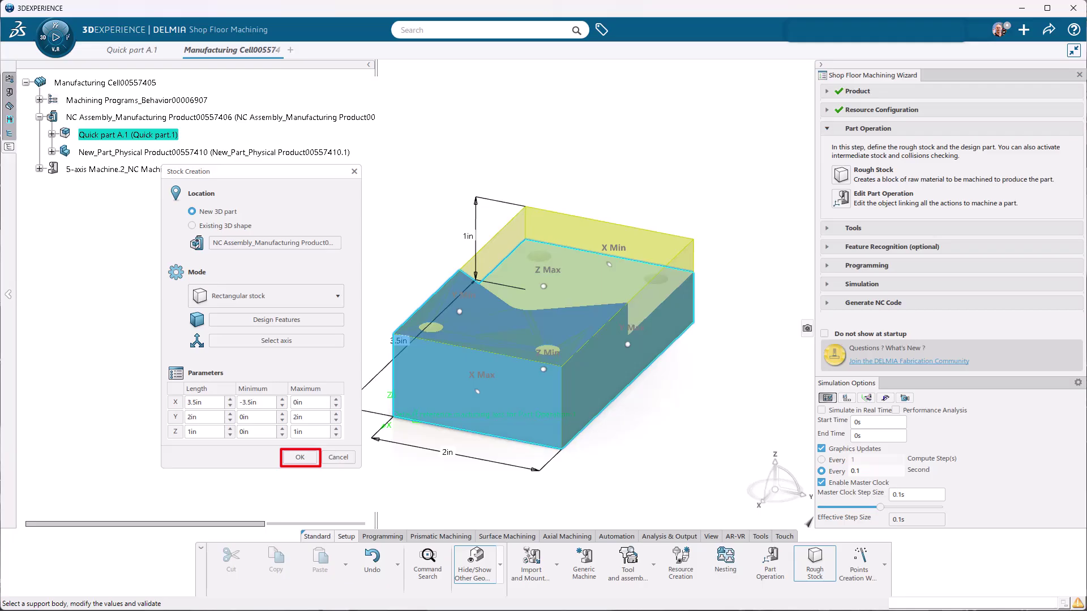
{"action": "key", "text": "Return"}
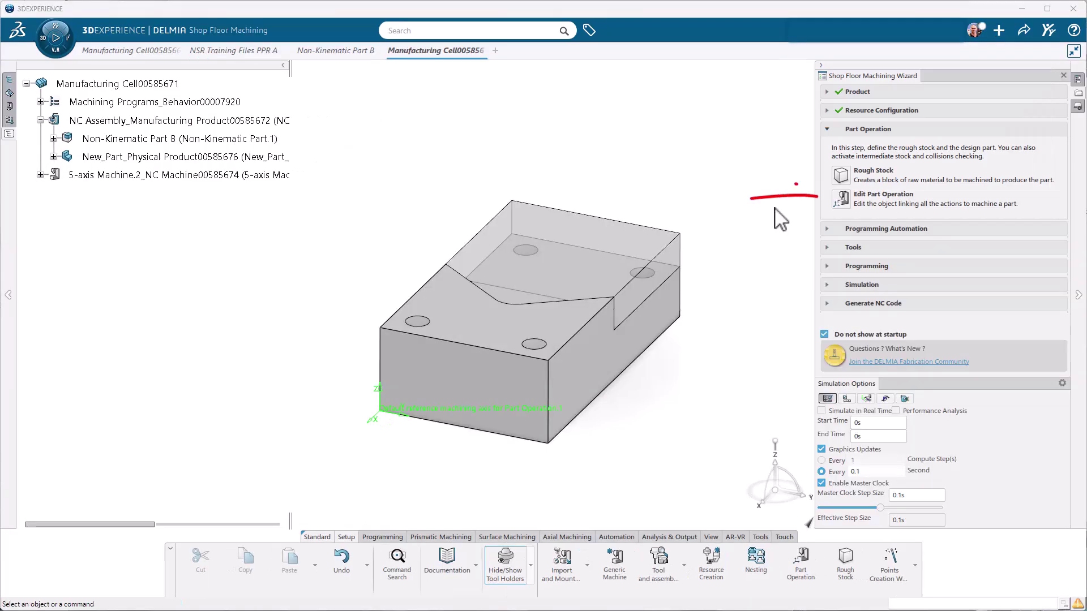
Step: Edit Part Operation.1's default machining axis and place its origin at the block's top corner
{"action": "left_click", "coordinate": [840, 198]}
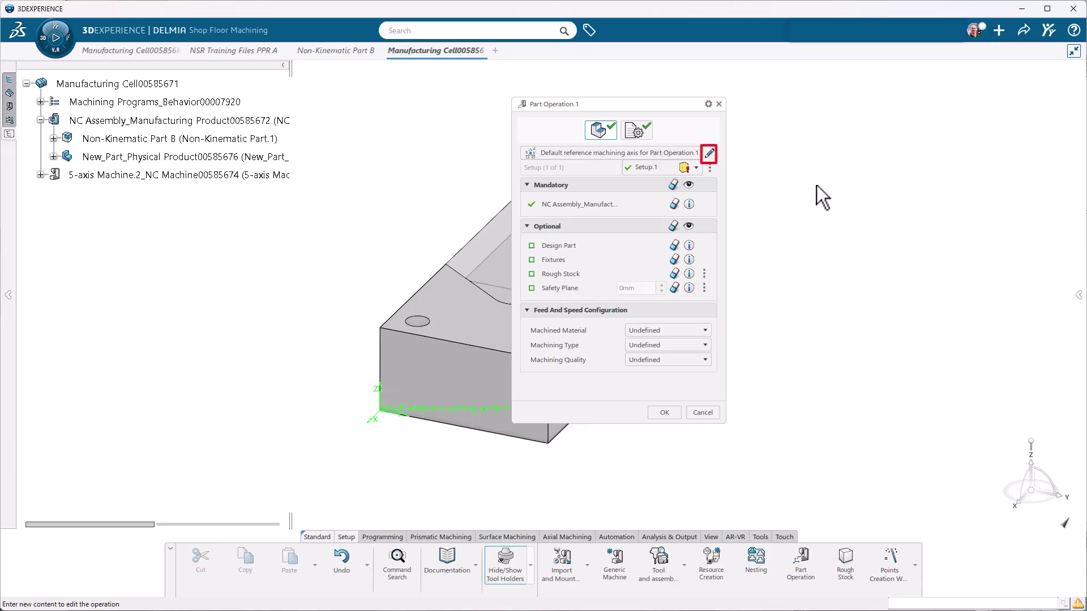
{"action": "left_click", "coordinate": [709, 153]}
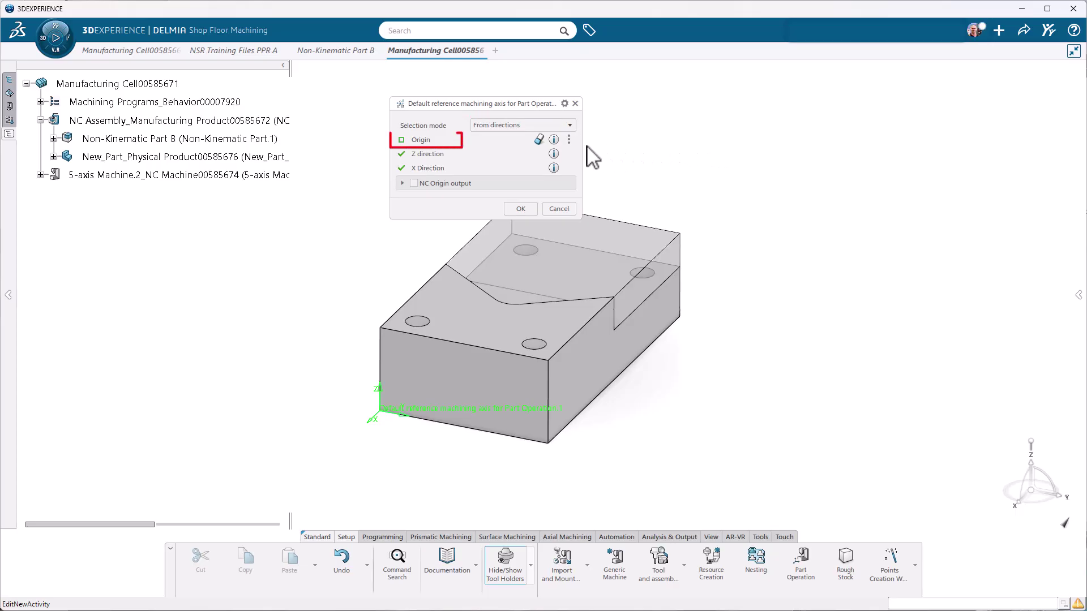
{"action": "left_click", "coordinate": [433, 138]}
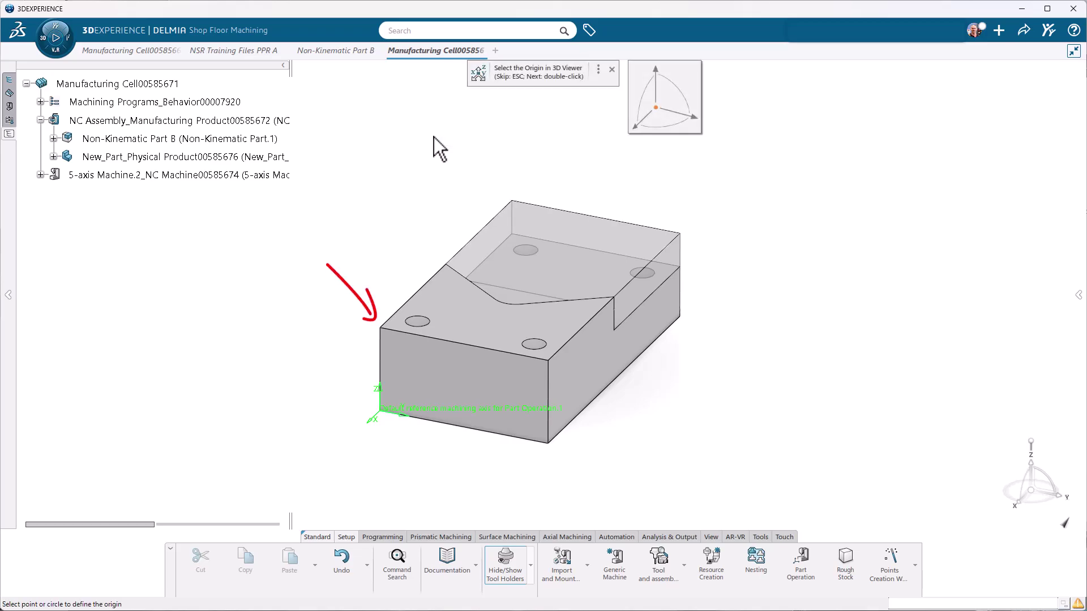
{"action": "left_click", "coordinate": [385, 329]}
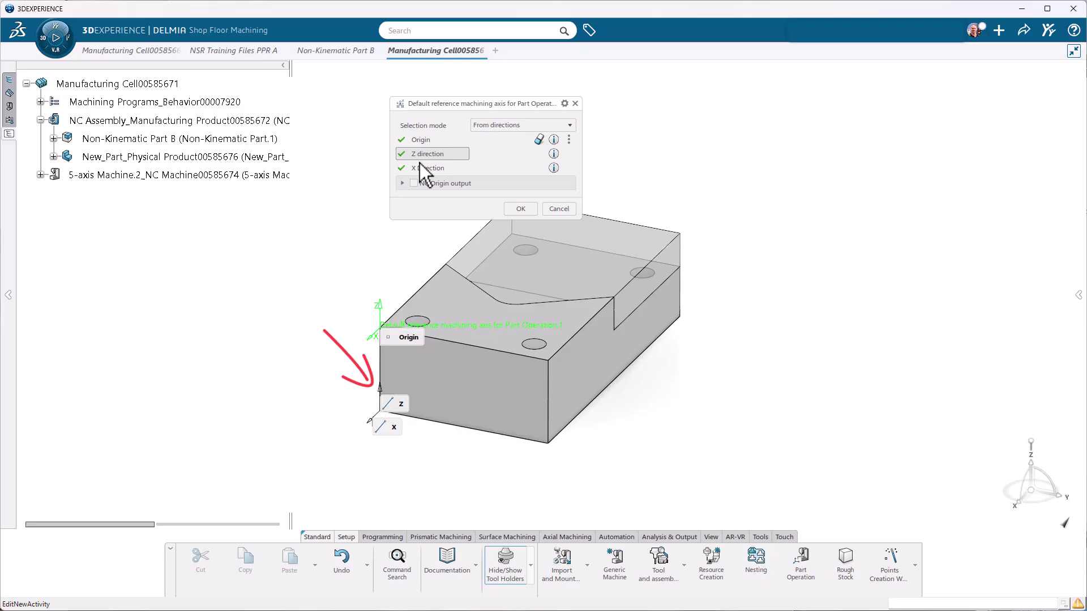
Step: Align the axis X direction with the block's top edge and enable NC Origin output
{"action": "mouse_move", "coordinate": [419, 163]}
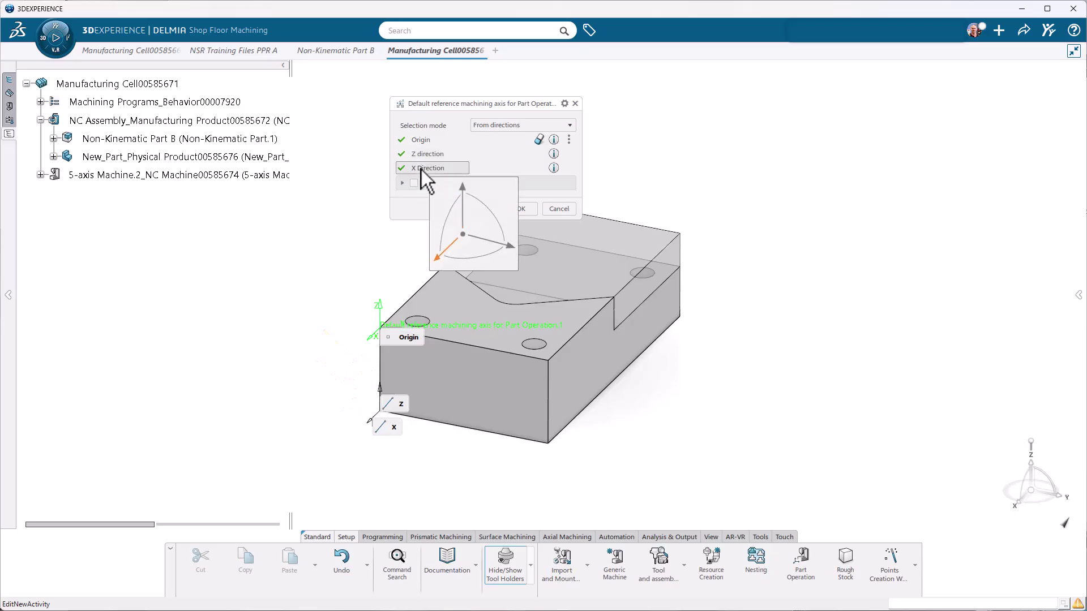
{"action": "left_click", "coordinate": [421, 169]}
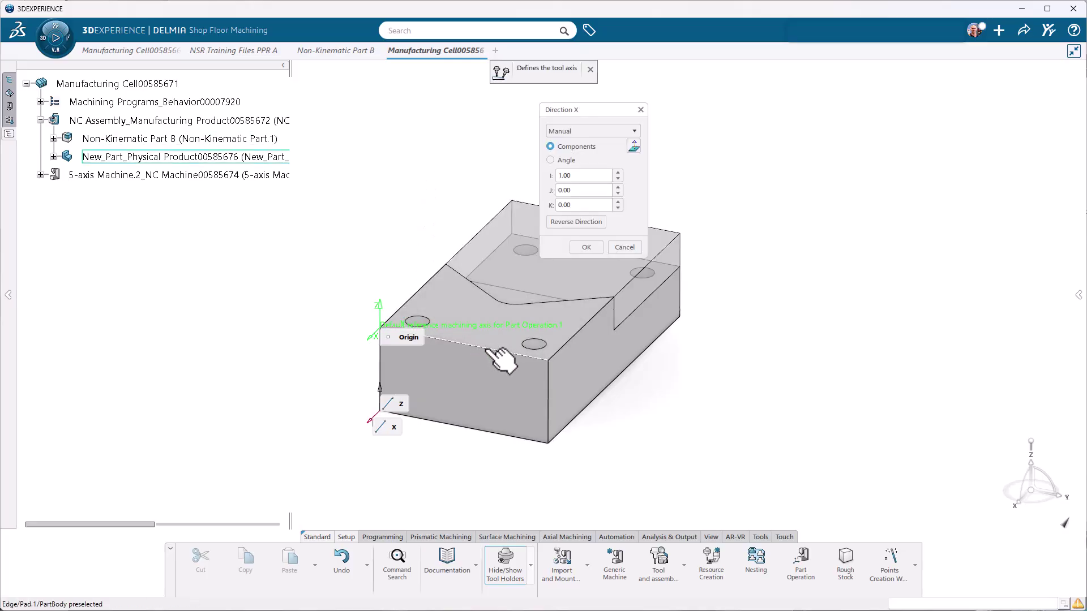
{"action": "left_click", "coordinate": [488, 350]}
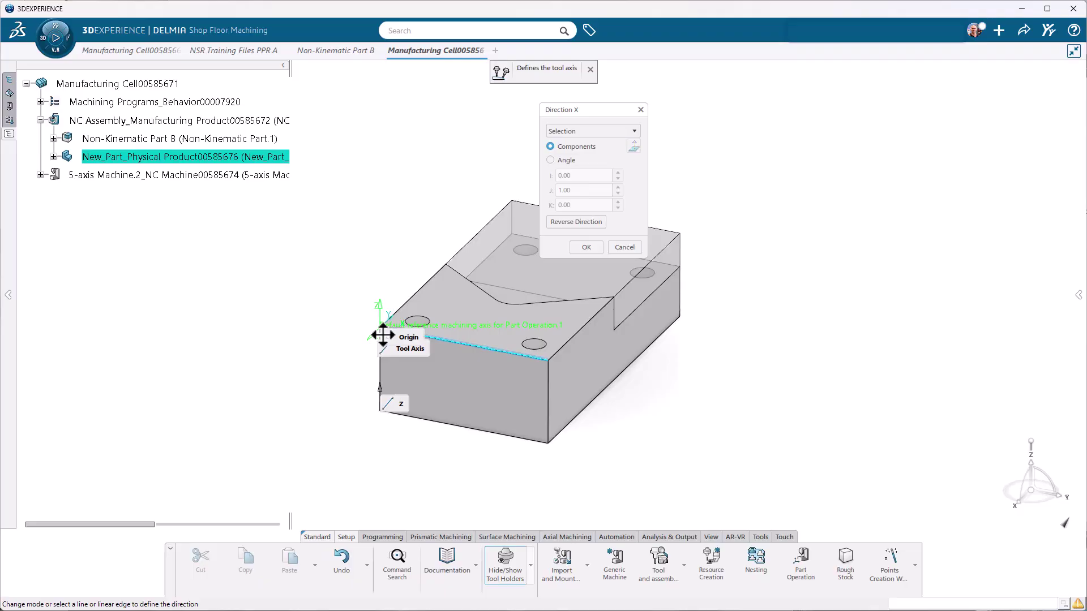
{"action": "left_click_drag", "start_coordinate": [382, 335], "coordinate": [332, 301]}
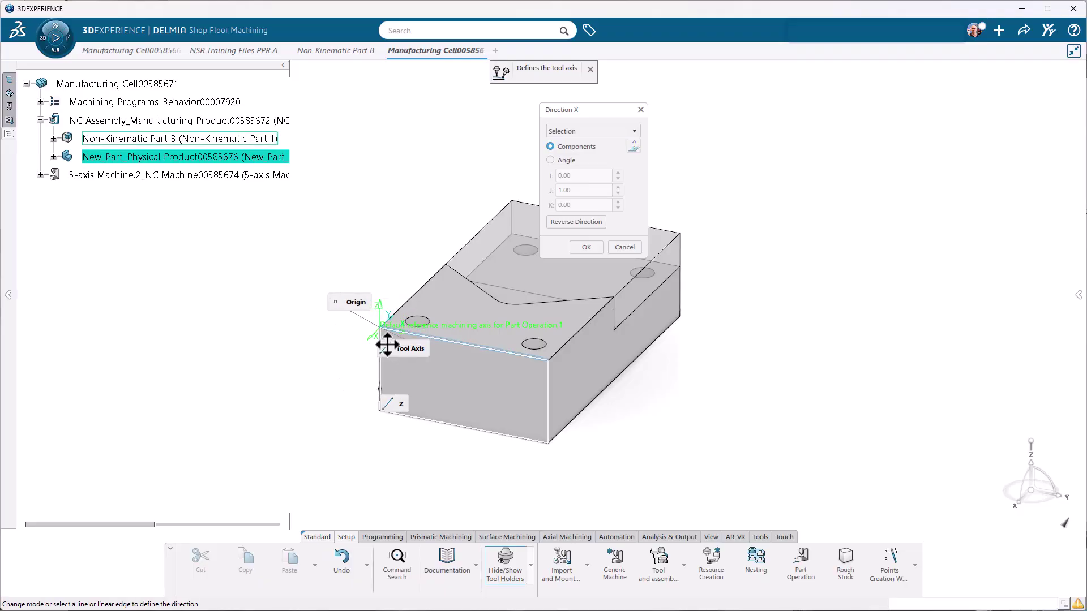
{"action": "left_click_drag", "start_coordinate": [384, 339], "coordinate": [305, 351]}
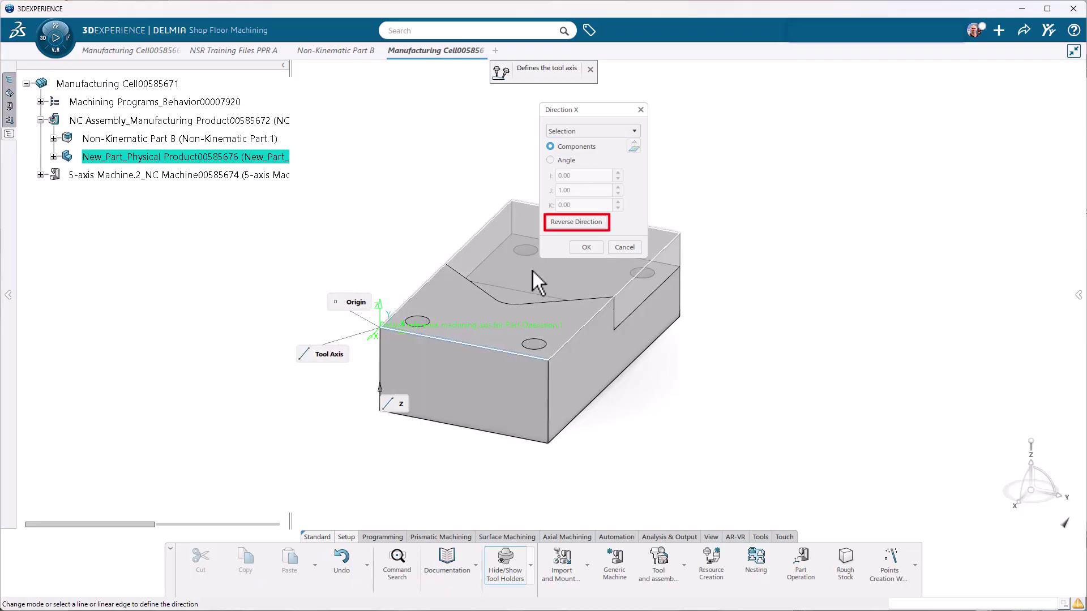
{"action": "left_click", "coordinate": [558, 221]}
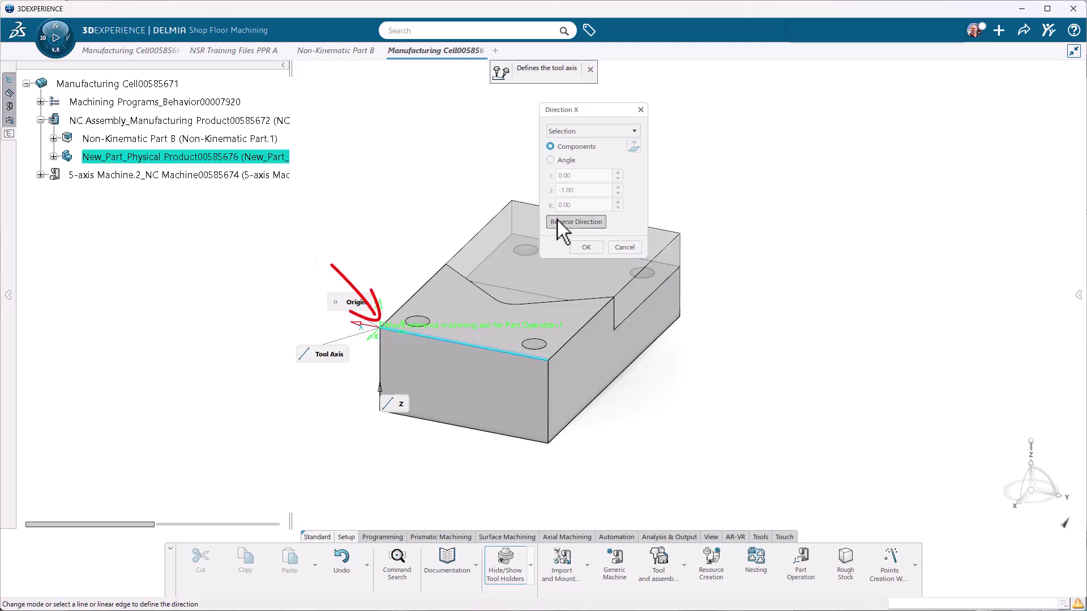
{"action": "left_click", "coordinate": [558, 221]}
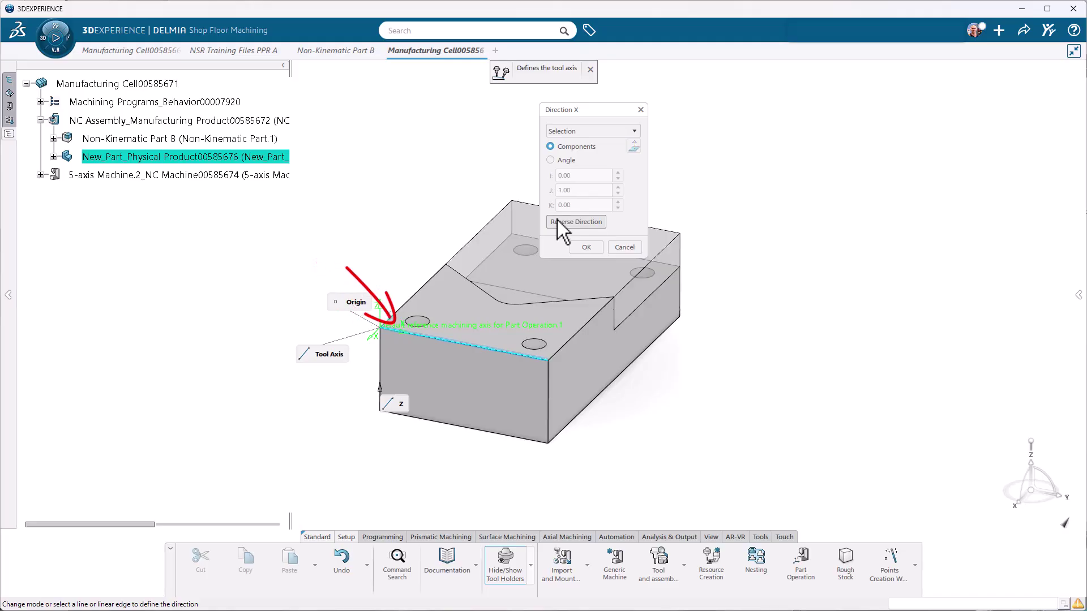
{"action": "left_click", "coordinate": [586, 247]}
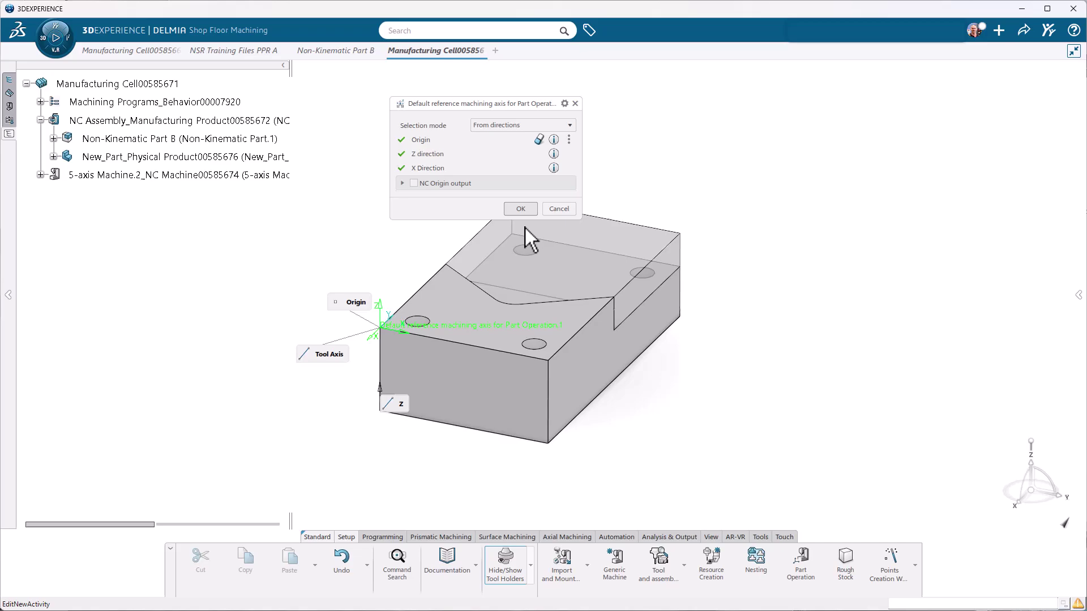
{"action": "left_click", "coordinate": [414, 184]}
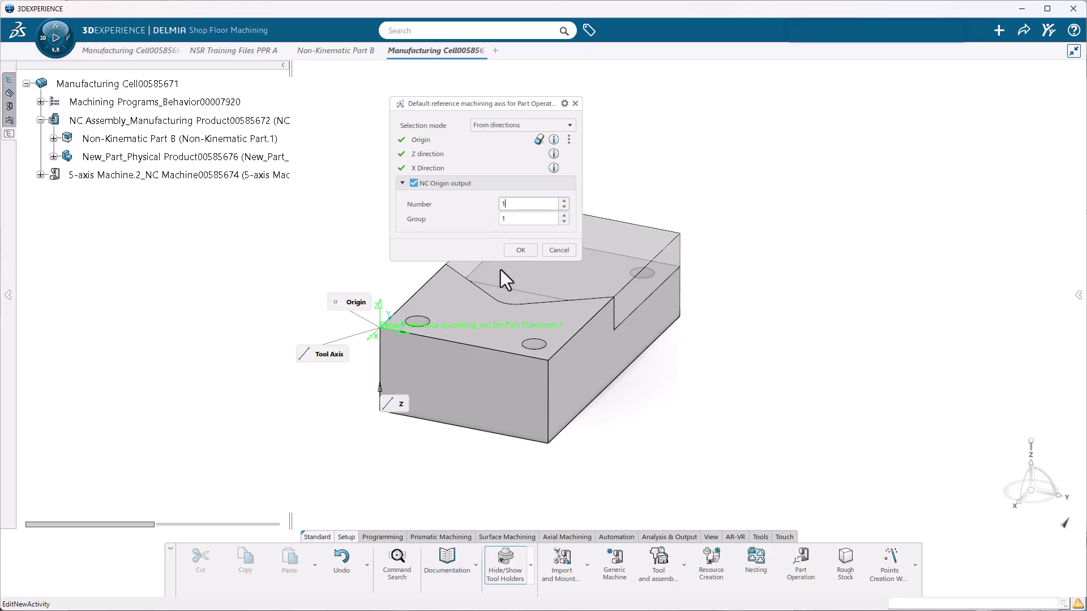
{"action": "left_click", "coordinate": [520, 250]}
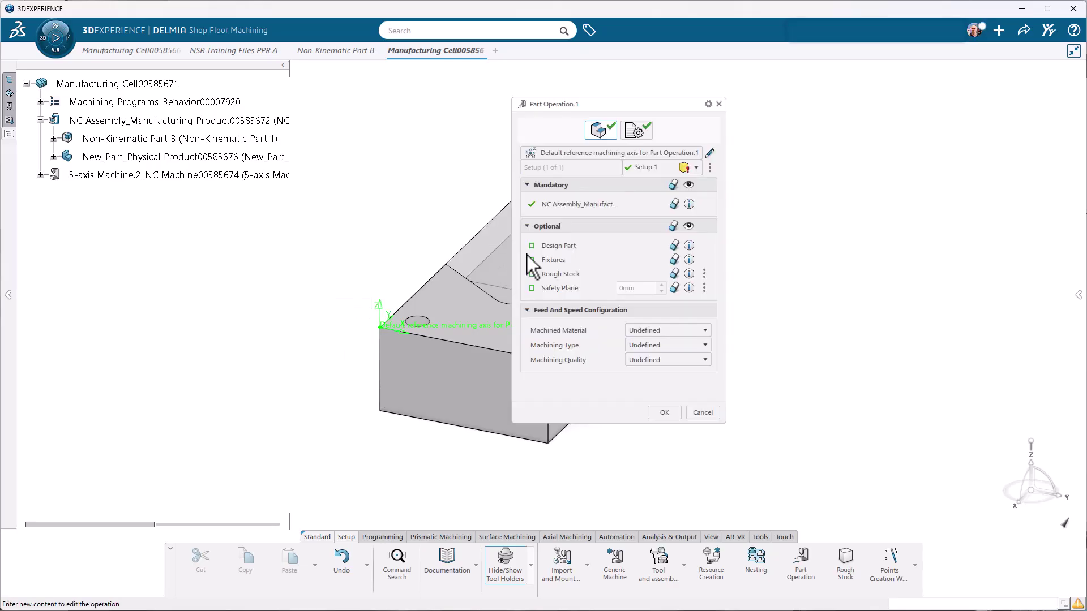
Step: Activate the intermediate stock with a stock clearance of 0
{"action": "left_click", "coordinate": [638, 132]}
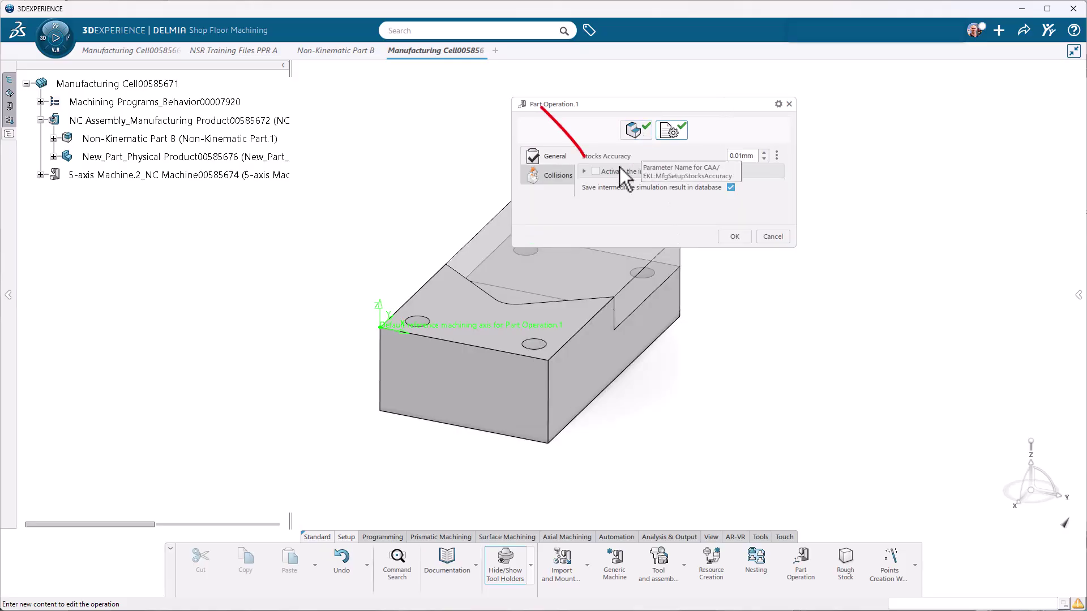
{"action": "left_click", "coordinate": [597, 172]}
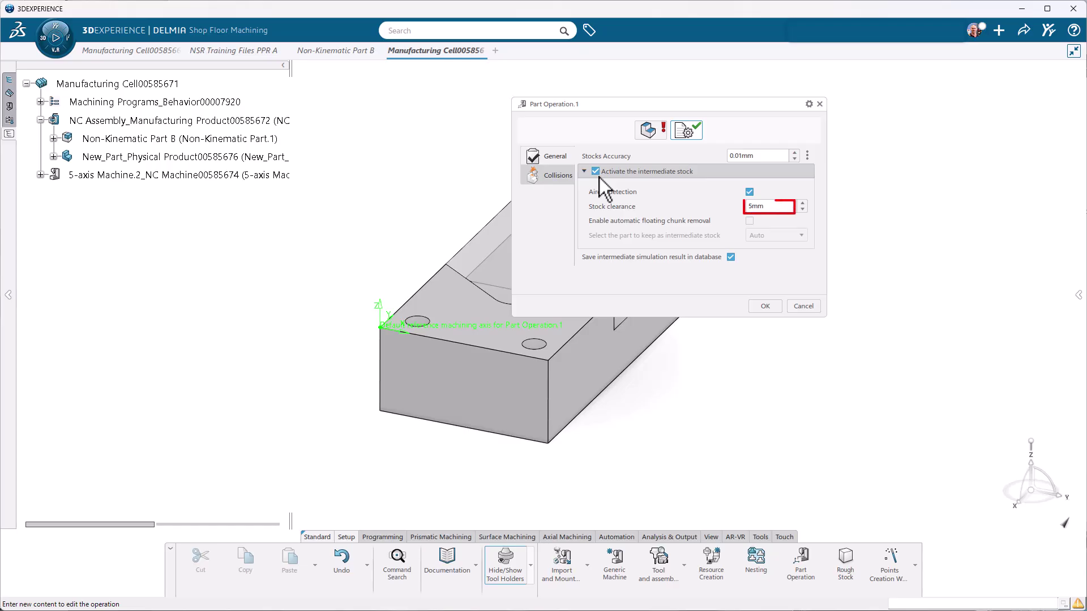
{"action": "left_click_drag", "start_coordinate": [767, 209], "coordinate": [720, 211]}
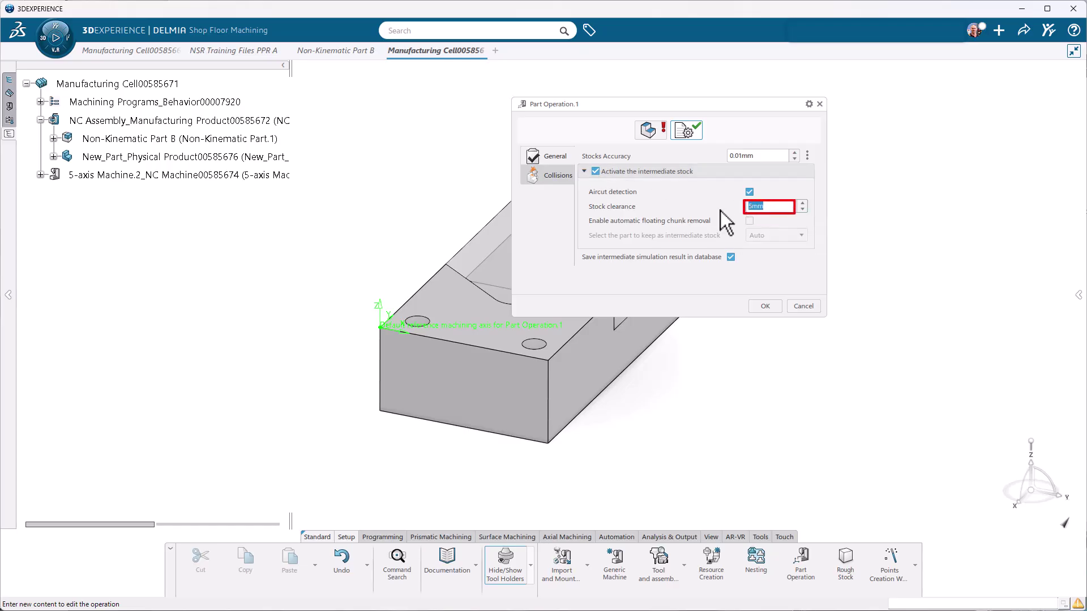
{"action": "type", "text": "0"}
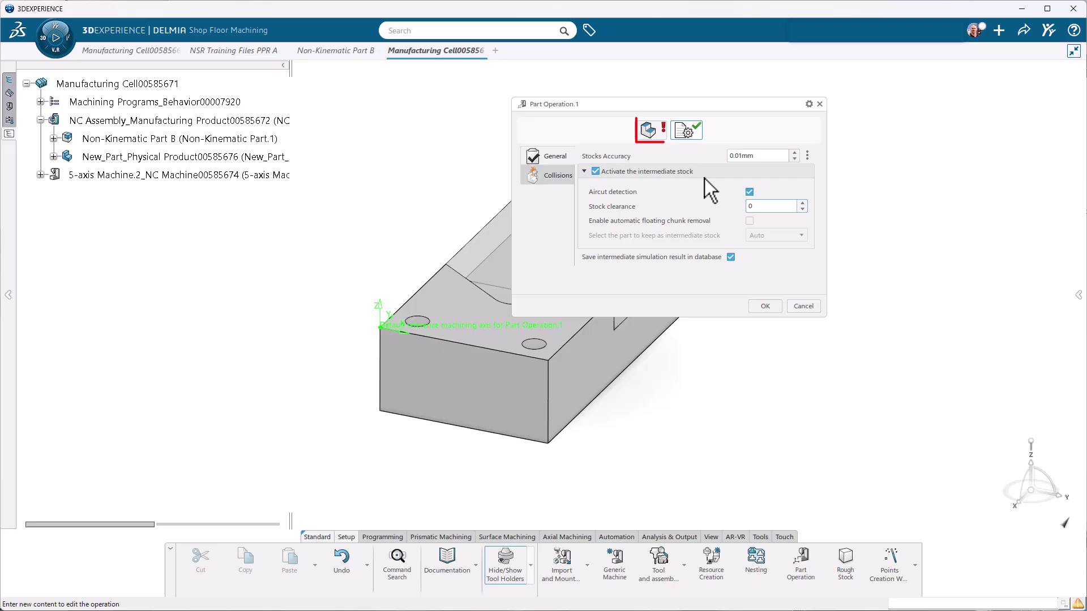
Step: Assign the transparent stock box as the operation's Rough Stock
{"action": "left_click", "coordinate": [656, 134]}
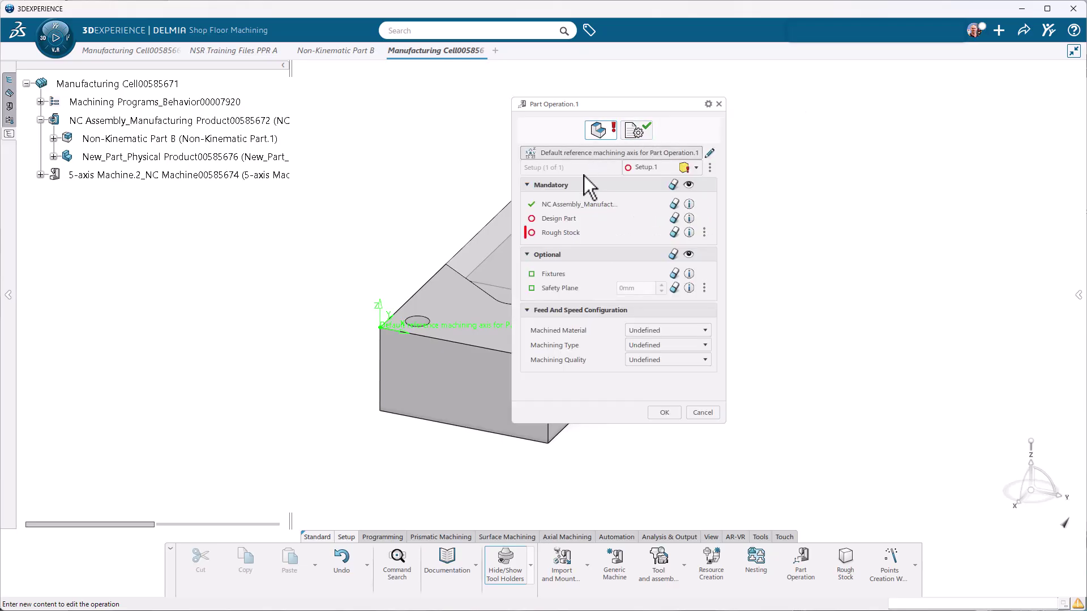
{"action": "mouse_move", "coordinate": [561, 229]}
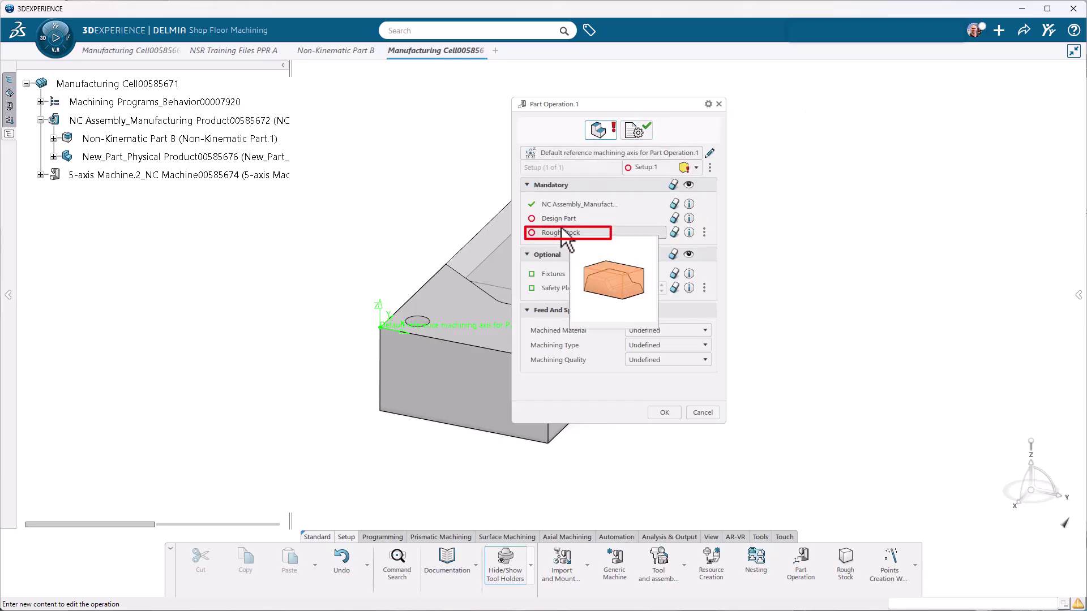
{"action": "left_click", "coordinate": [561, 230]}
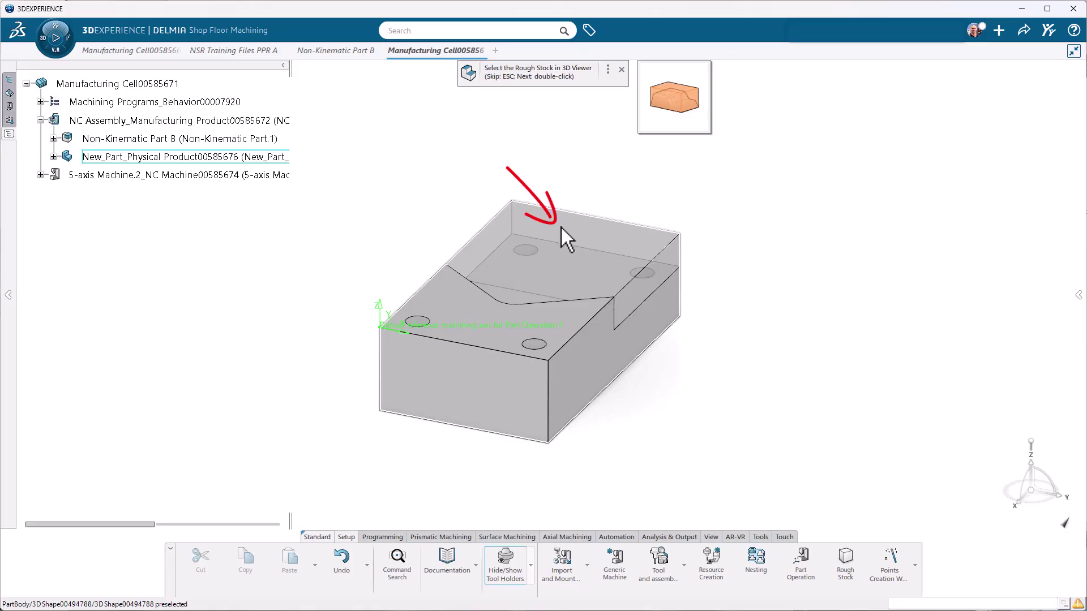
{"action": "left_click", "coordinate": [568, 229]}
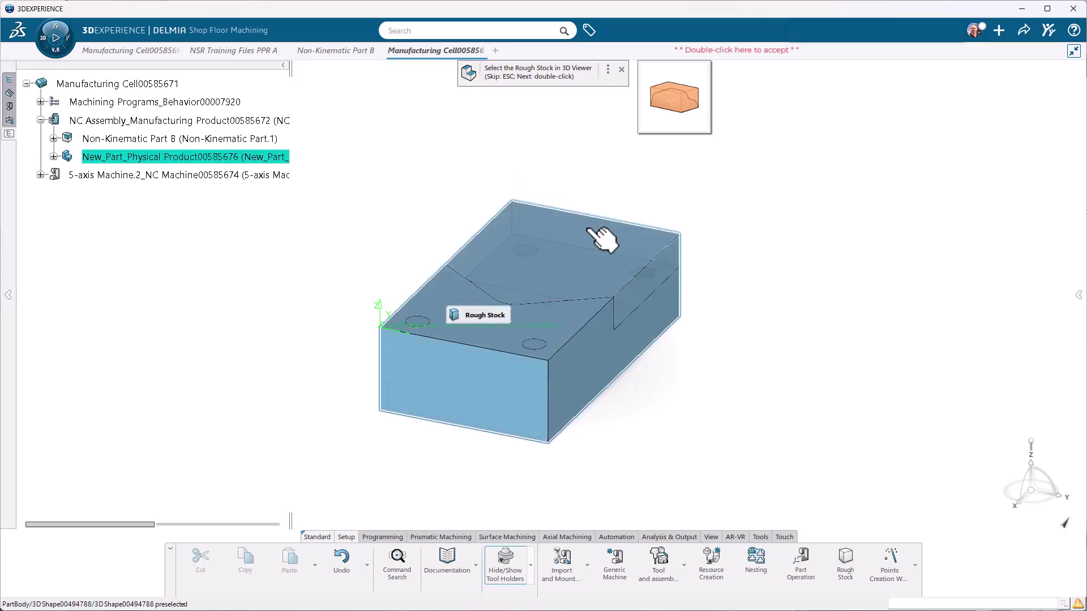
{"action": "left_click", "coordinate": [588, 229]}
{"action": "double_click", "coordinate": [736, 50]}
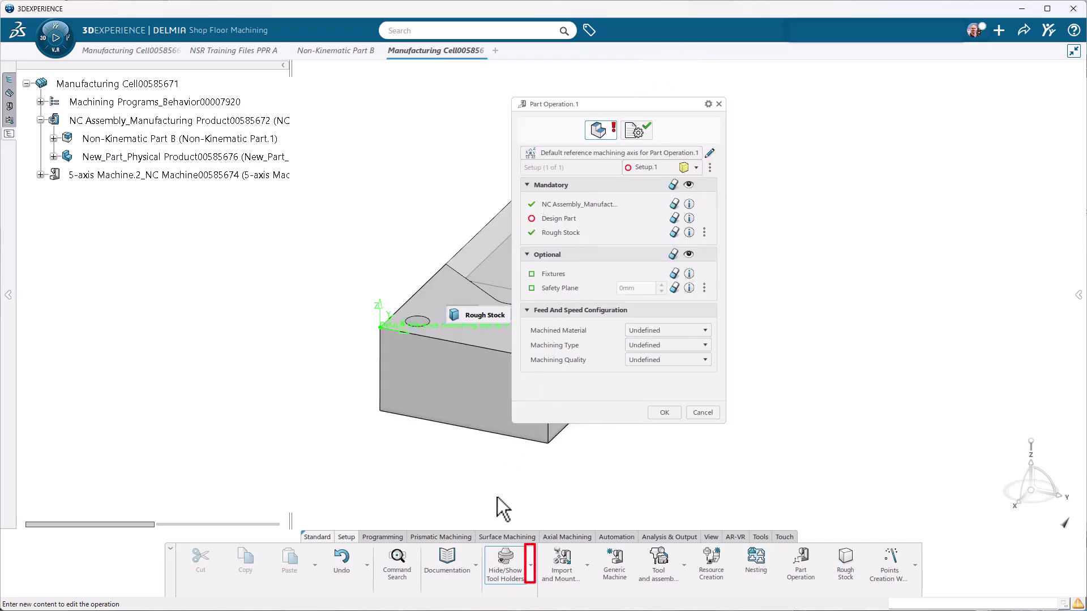
Step: Hide the rough stock and set the part as the Design Part
{"action": "left_click", "coordinate": [529, 563]}
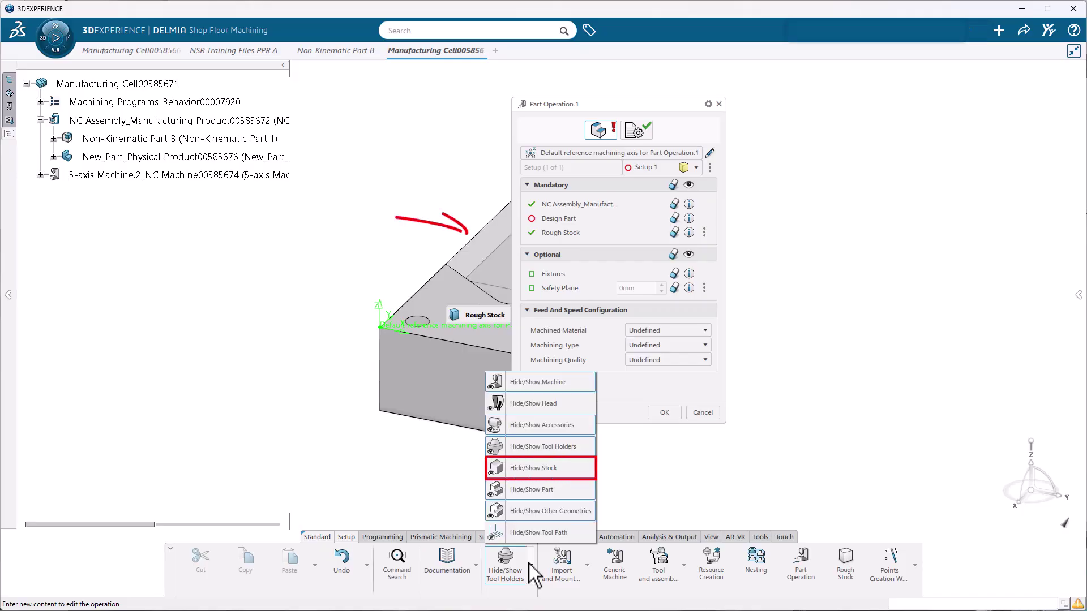
{"action": "left_click", "coordinate": [516, 468]}
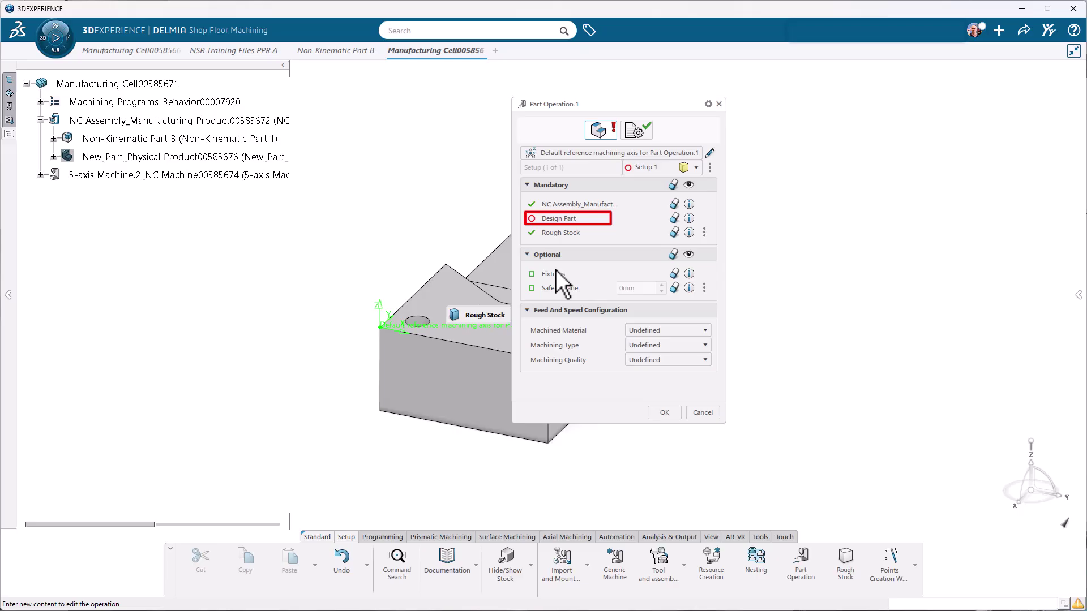
{"action": "left_click", "coordinate": [564, 220]}
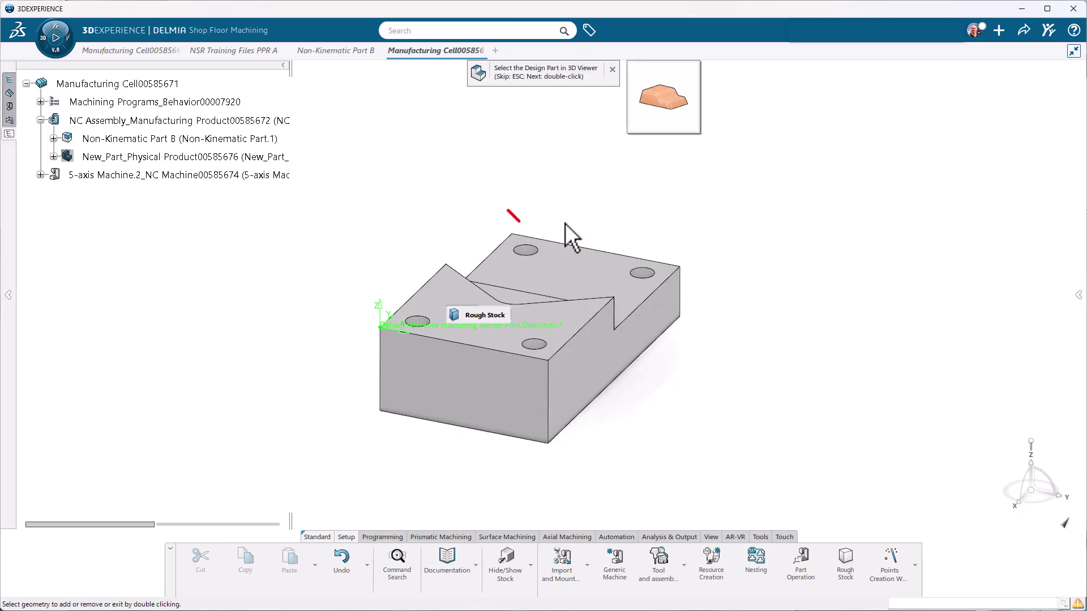
{"action": "left_click", "coordinate": [568, 276]}
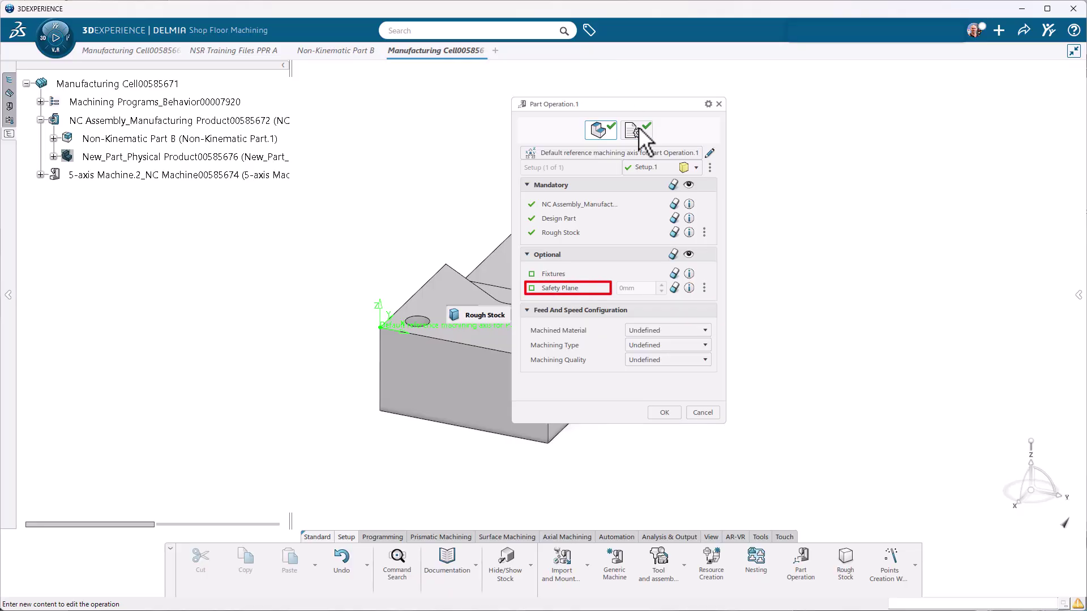
Step: Set a part face as the Safety Plane with a 0.1in offset
{"action": "left_click", "coordinate": [566, 288]}
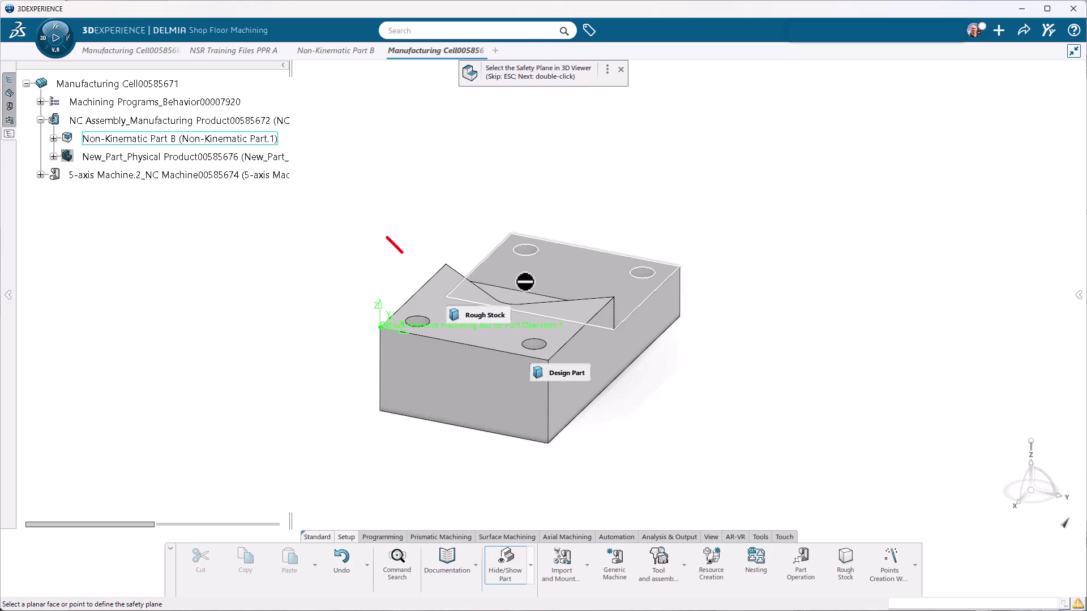
{"action": "left_click", "coordinate": [469, 309]}
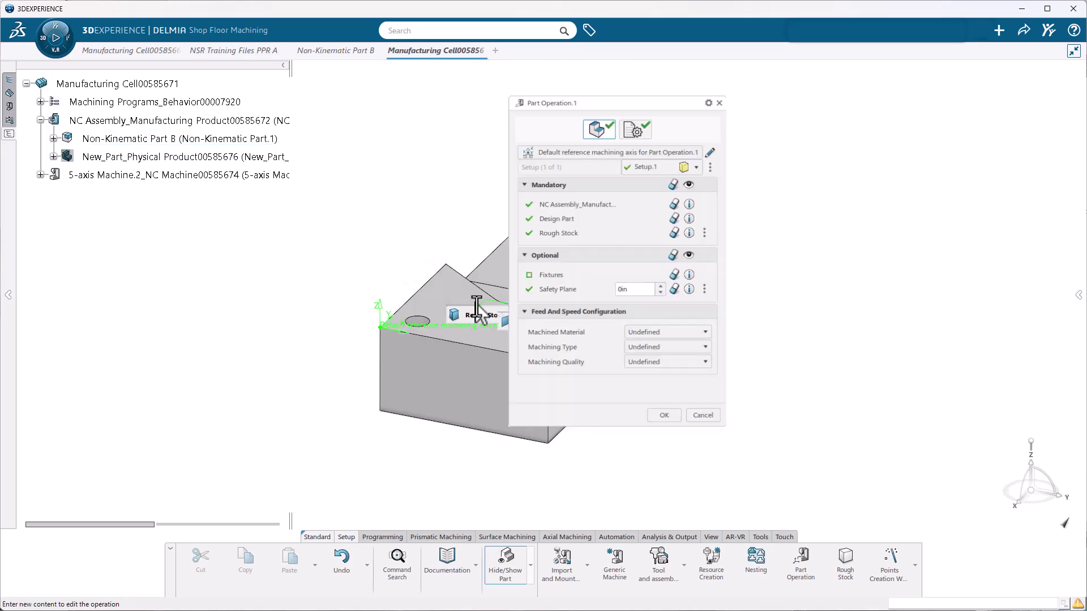
{"action": "double_click", "coordinate": [634, 291]}
{"action": "type", "text": "0.1in"}
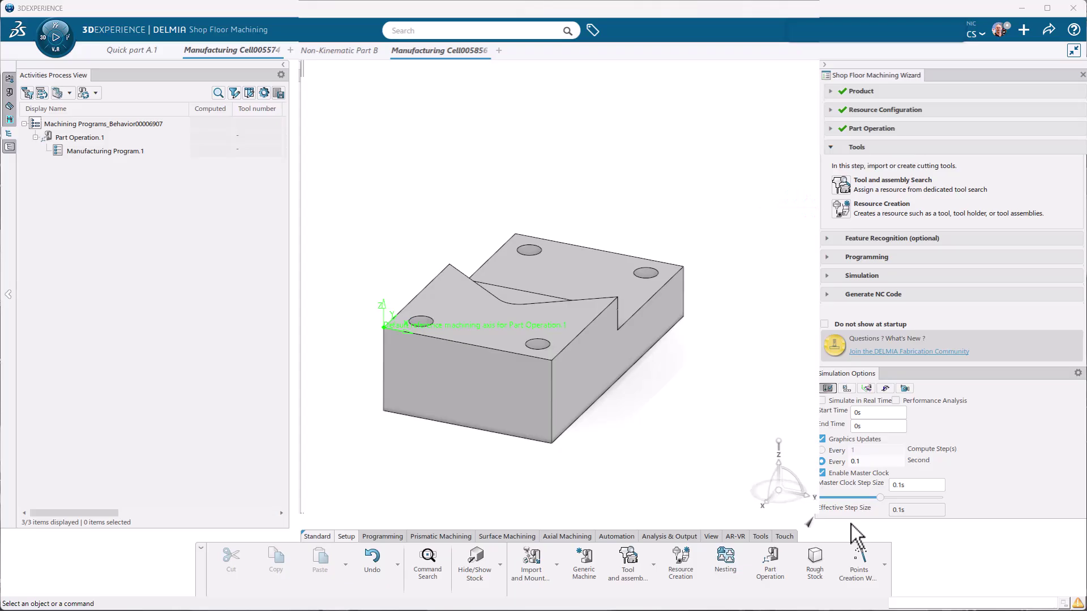
Step: Create a new end mill named '.25 Test'
{"action": "left_click", "coordinate": [881, 204]}
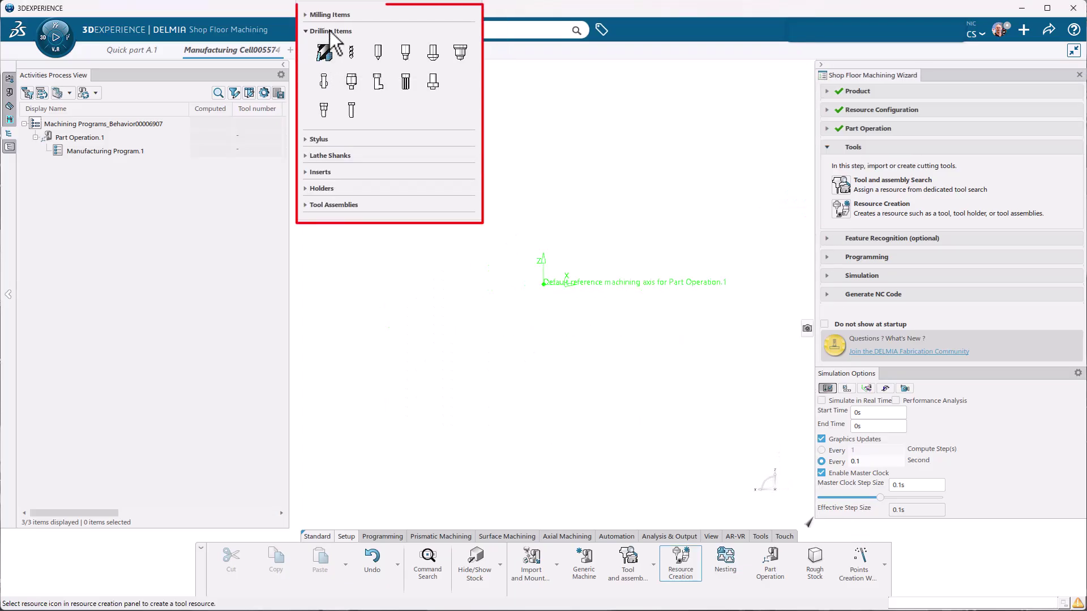
{"action": "left_click", "coordinate": [349, 15]}
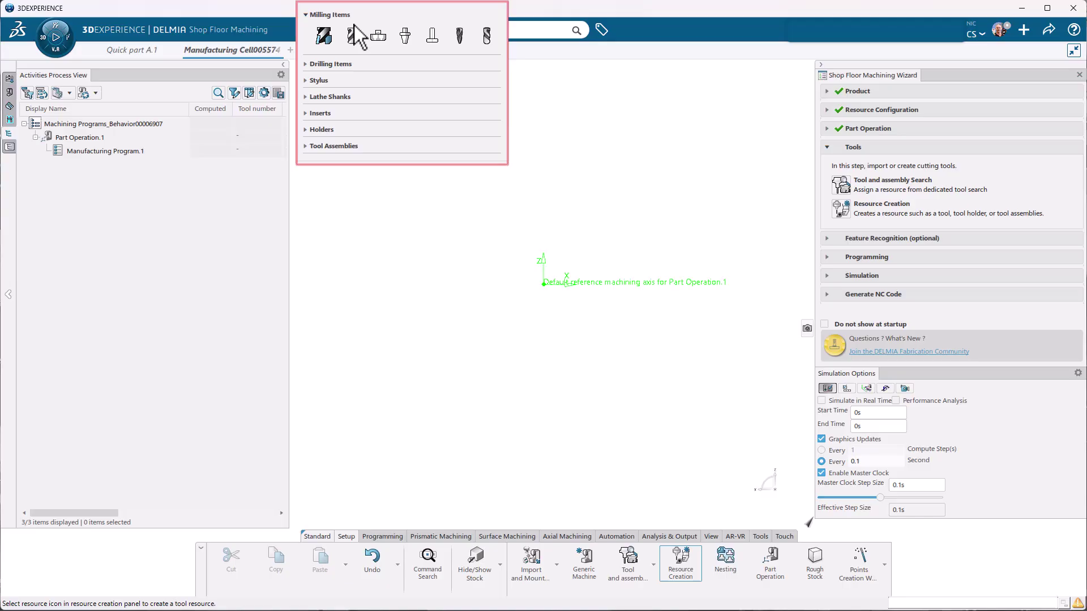
{"action": "left_click", "coordinate": [355, 35]}
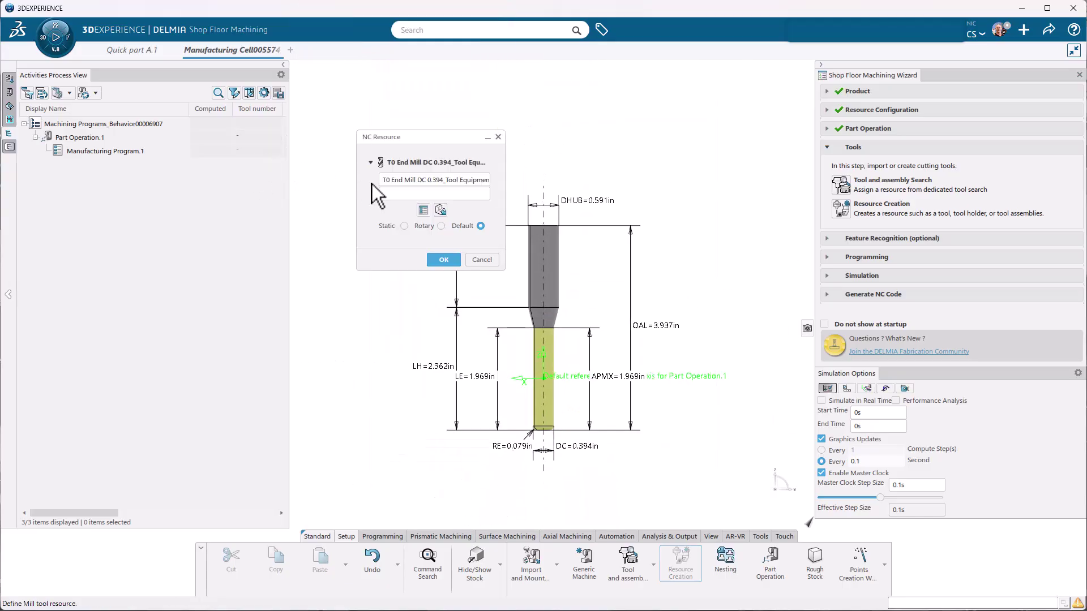
{"action": "key", "text": "ctrl+a"}
{"action": "key", "text": "BackSpace"}
{"action": "type", "text": ".25"}
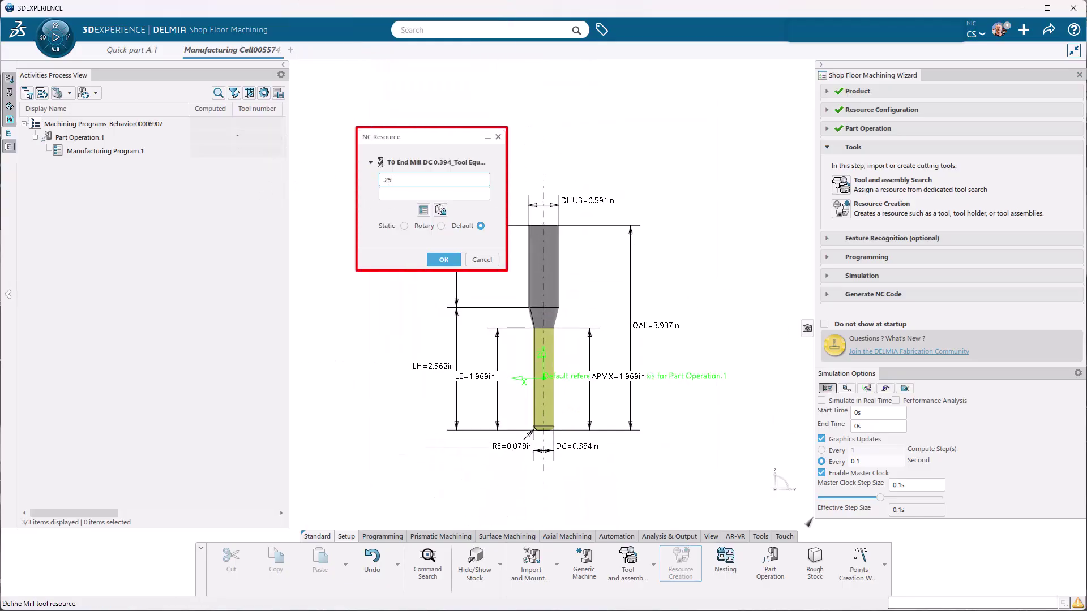
{"action": "type", "text": " Test EM 1"}
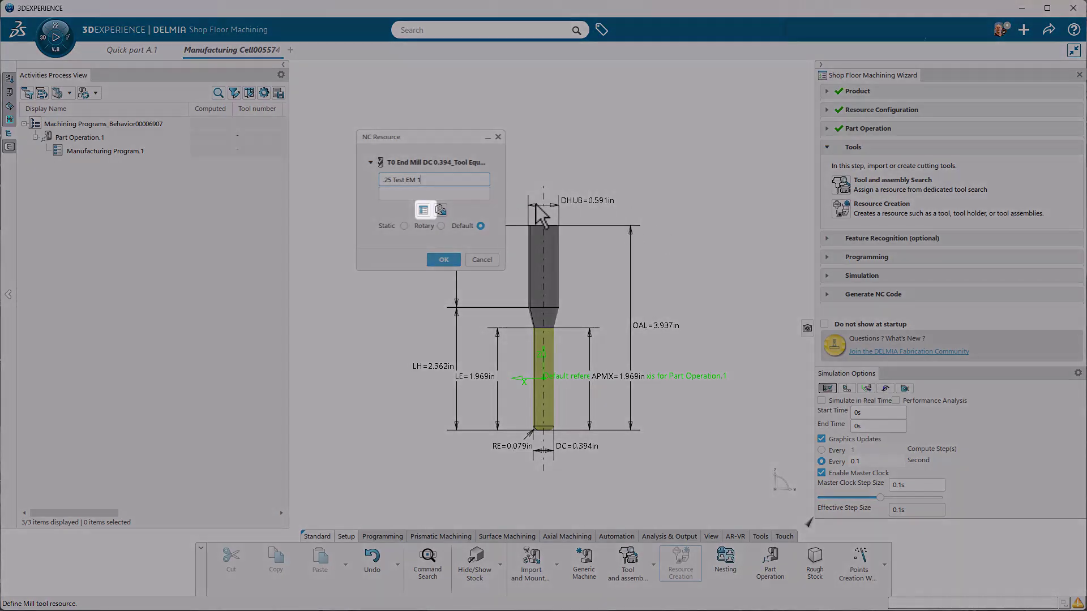
{"action": "left_click", "coordinate": [424, 211]}
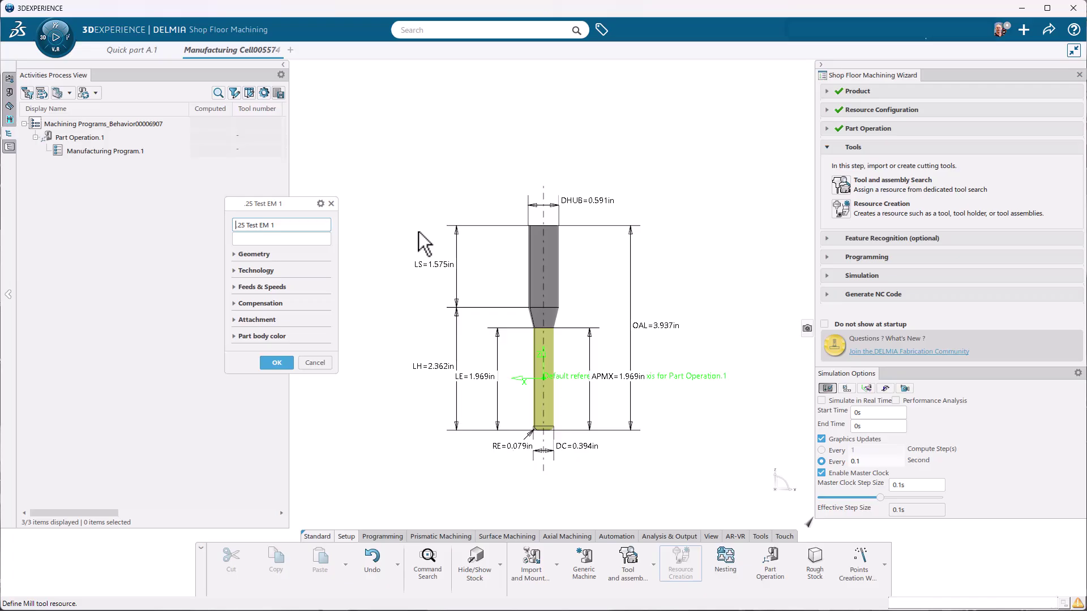
Step: Set the end mill to 0.25in diameter, 0 corner radius, 2.5in length, 1in cutting length
{"action": "left_click", "coordinate": [267, 255]}
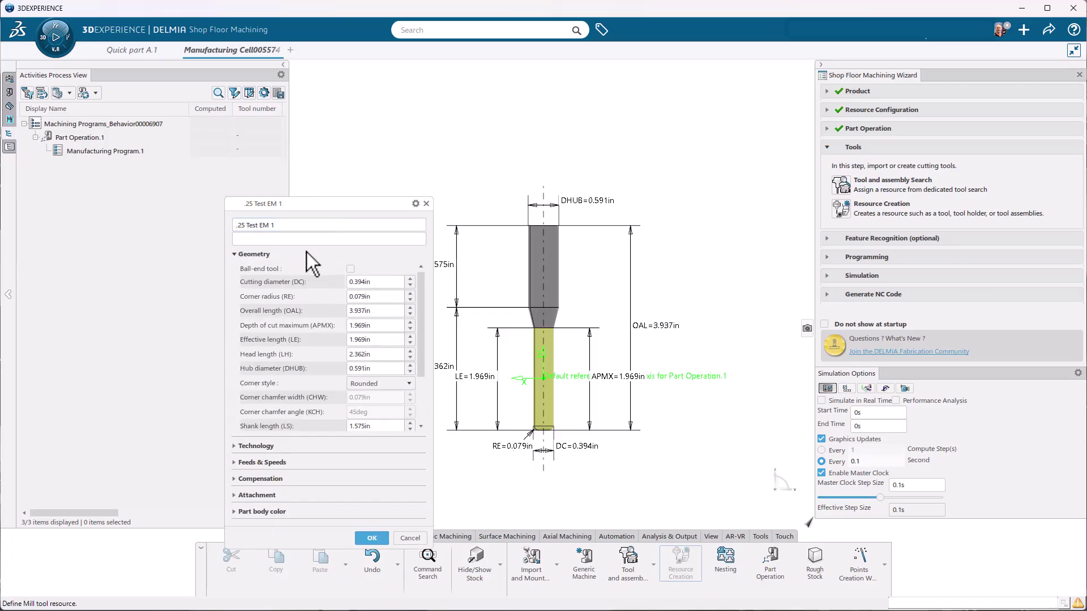
{"action": "double_click", "coordinate": [375, 280]}
{"action": "type", "text": "0.25"}
{"action": "key", "text": "Tab"}
{"action": "type", "text": "0"}
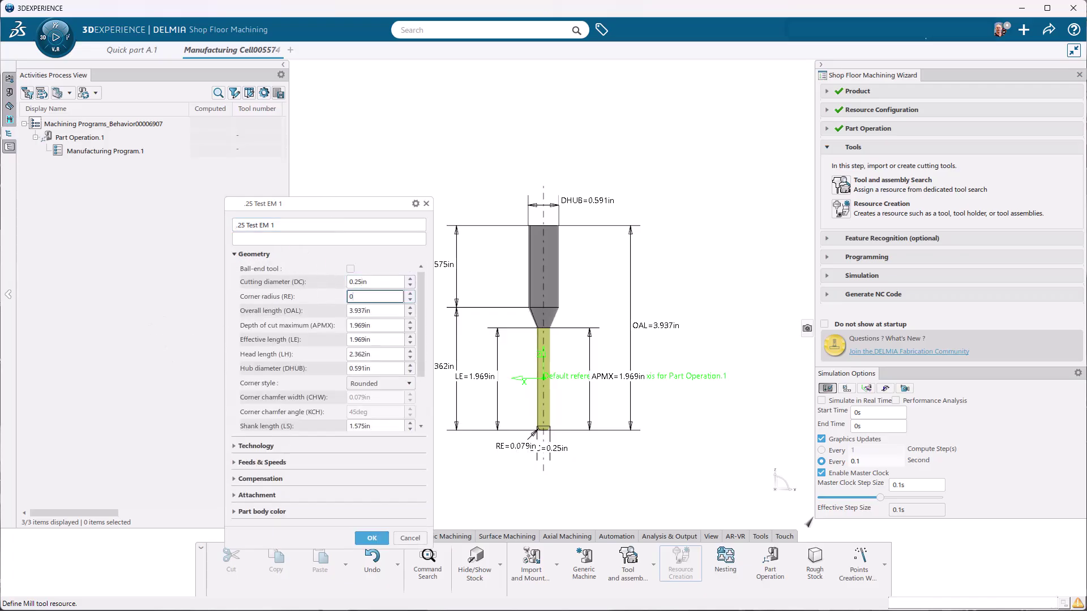
{"action": "key", "text": "Tab"}
{"action": "type", "text": "2.5"}
{"action": "key", "text": "Tab"}
{"action": "type", "text": "1"}
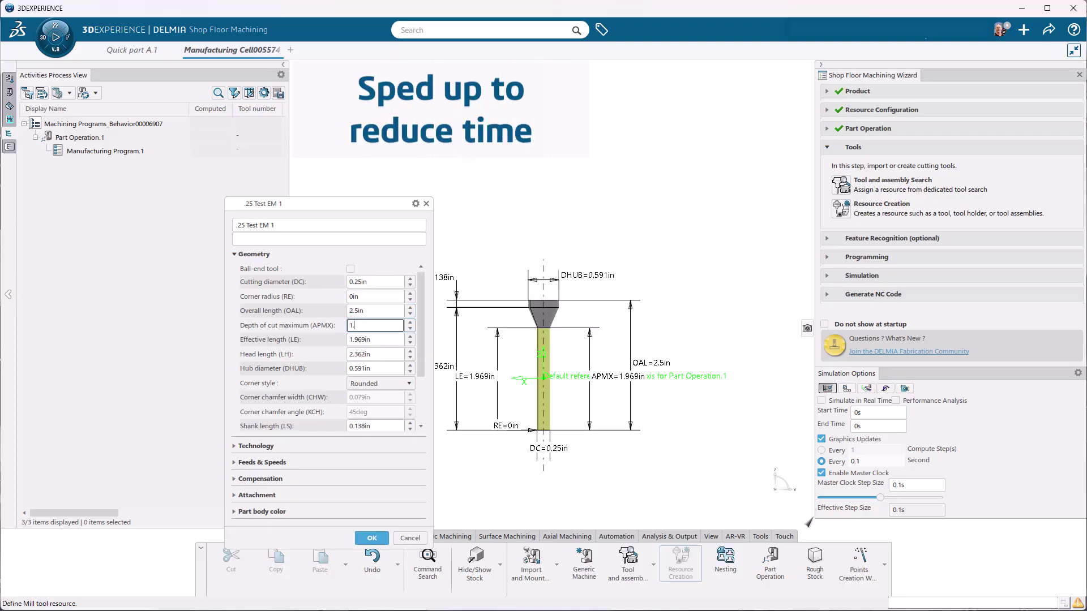
{"action": "key", "text": "Tab"}
{"action": "type", "text": "1"}
{"action": "key", "text": "Tab"}
{"action": "type", "text": "1"}
{"action": "key", "text": "Tab"}
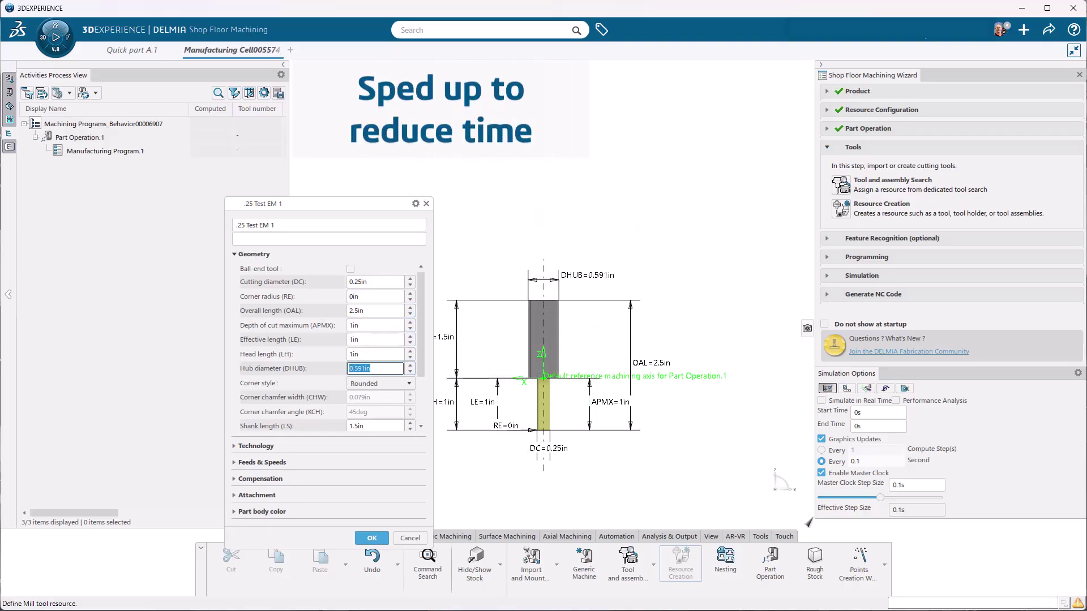
{"action": "type", "text": ".25"}
{"action": "key", "text": "Tab"}
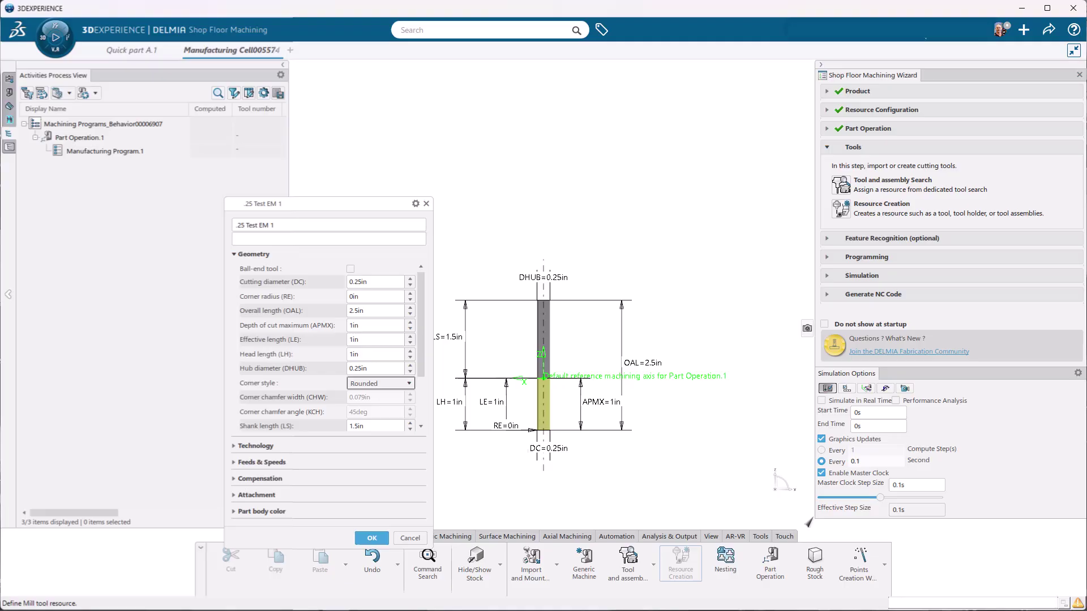
{"action": "left_click", "coordinate": [371, 538]}
Step: Finish the end mill and create a new drill named '.266 Drill'
{"action": "left_click", "coordinate": [437, 260]}
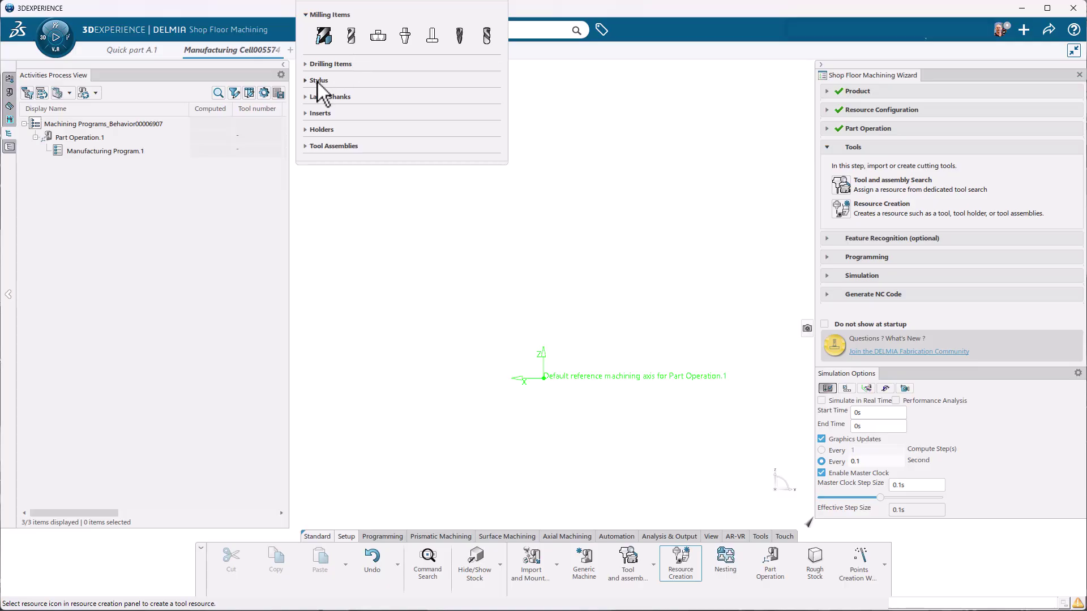
{"action": "left_click", "coordinate": [338, 63]}
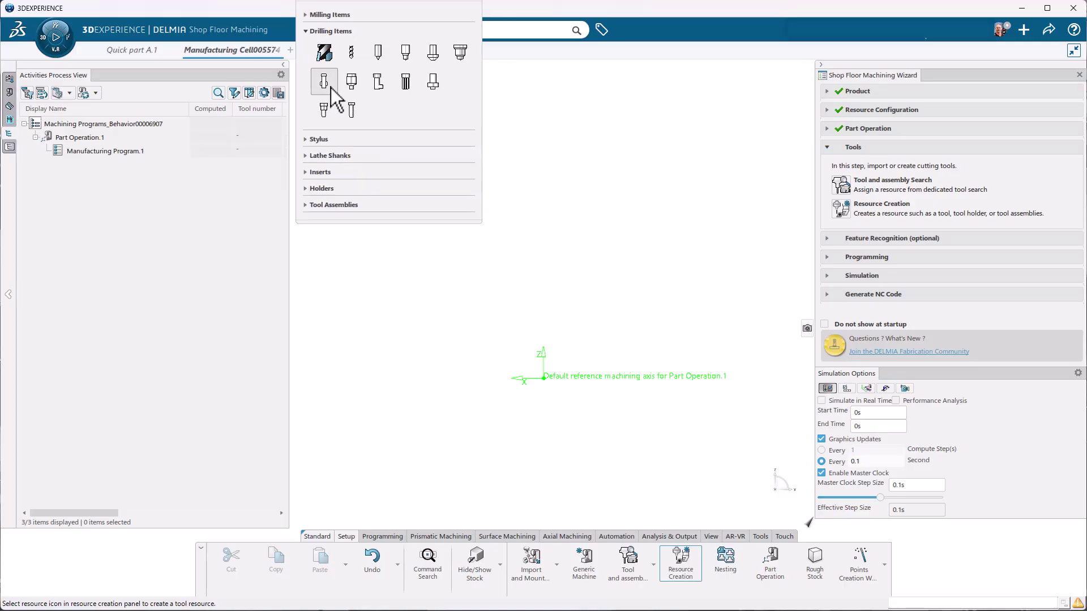
{"action": "left_click", "coordinate": [354, 55]}
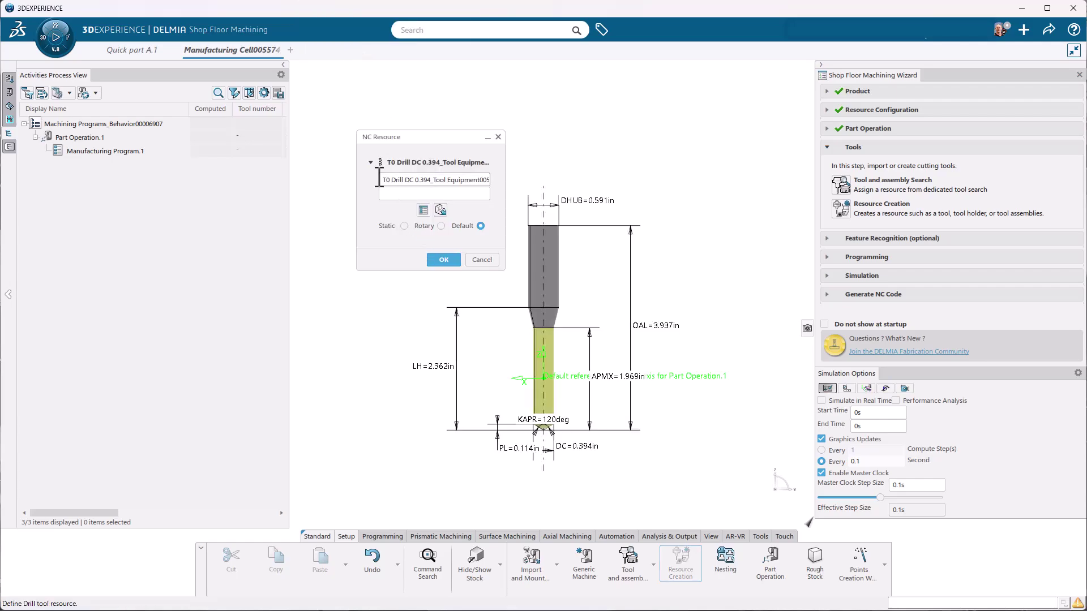
{"action": "triple_click", "coordinate": [383, 179]}
{"action": "type", "text": ".266 Drill"}
{"action": "left_click", "coordinate": [424, 210]}
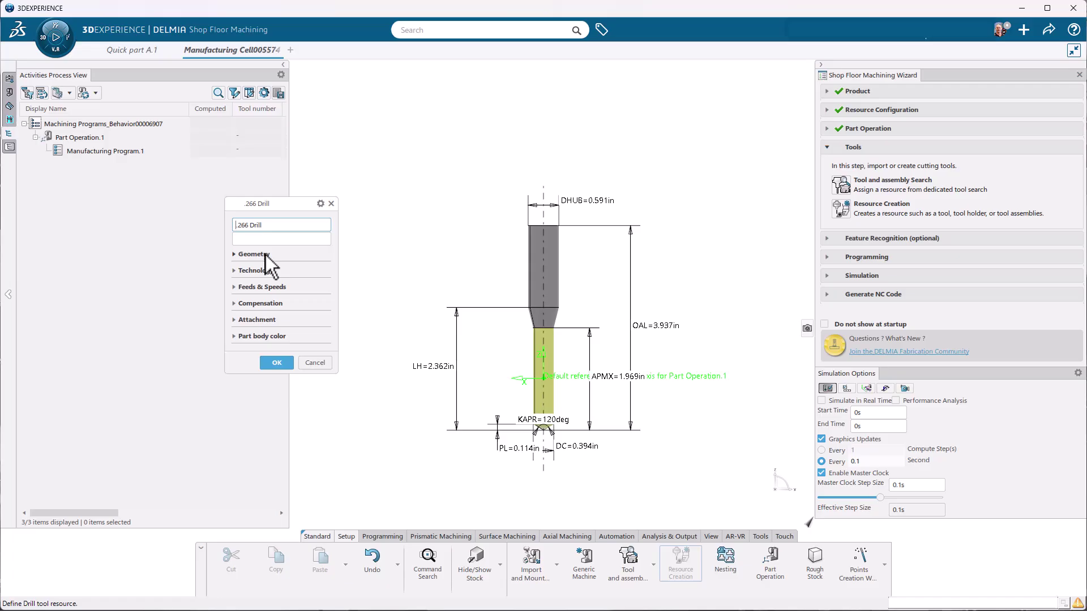
Step: Set the drill to 0.266in diameter, 3in length, 1.5in cutting length, 135deg point angle
{"action": "left_click", "coordinate": [266, 254]}
{"action": "left_click", "coordinate": [374, 269]}
{"action": "type", "text": "0.266"}
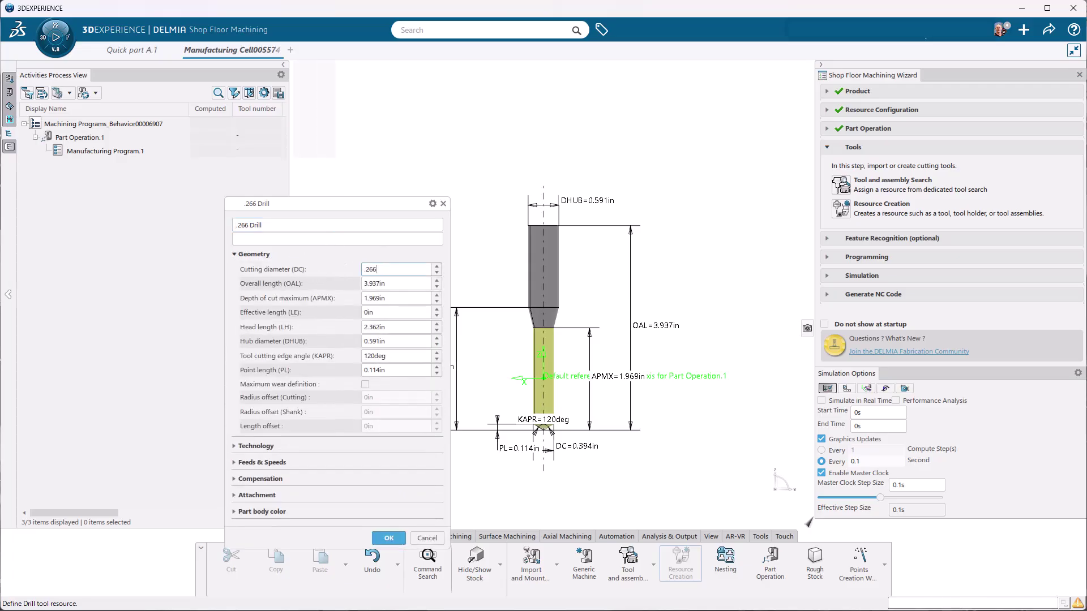
{"action": "key", "text": "Tab"}
{"action": "type", "text": "3"}
{"action": "key", "text": "Tab"}
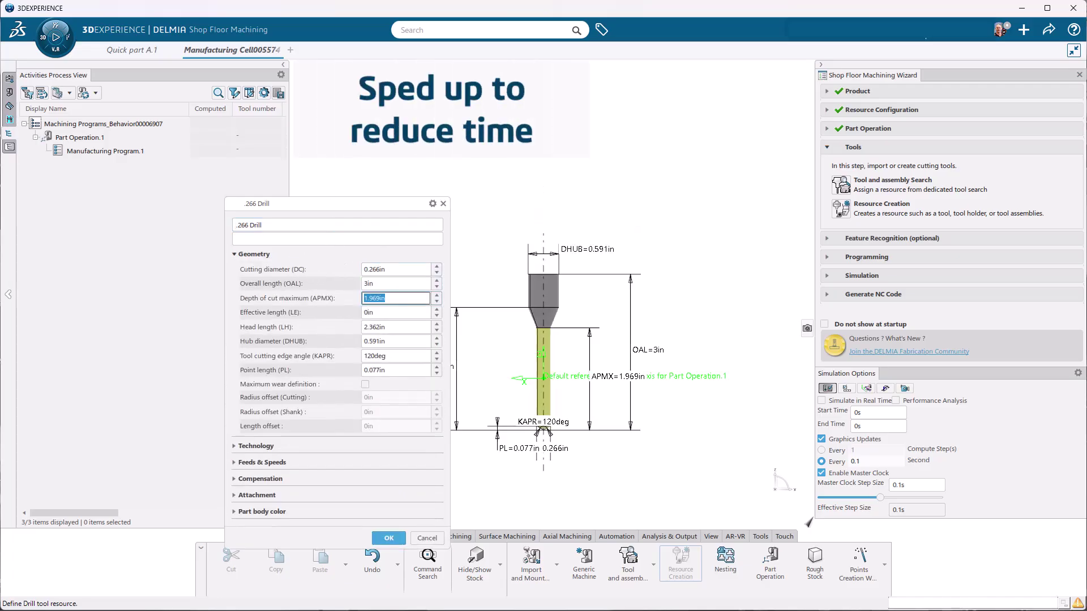
{"action": "type", "text": "1.5"}
{"action": "key", "text": "Tab"}
{"action": "type", "text": "1.5"}
{"action": "key", "text": "Tab"}
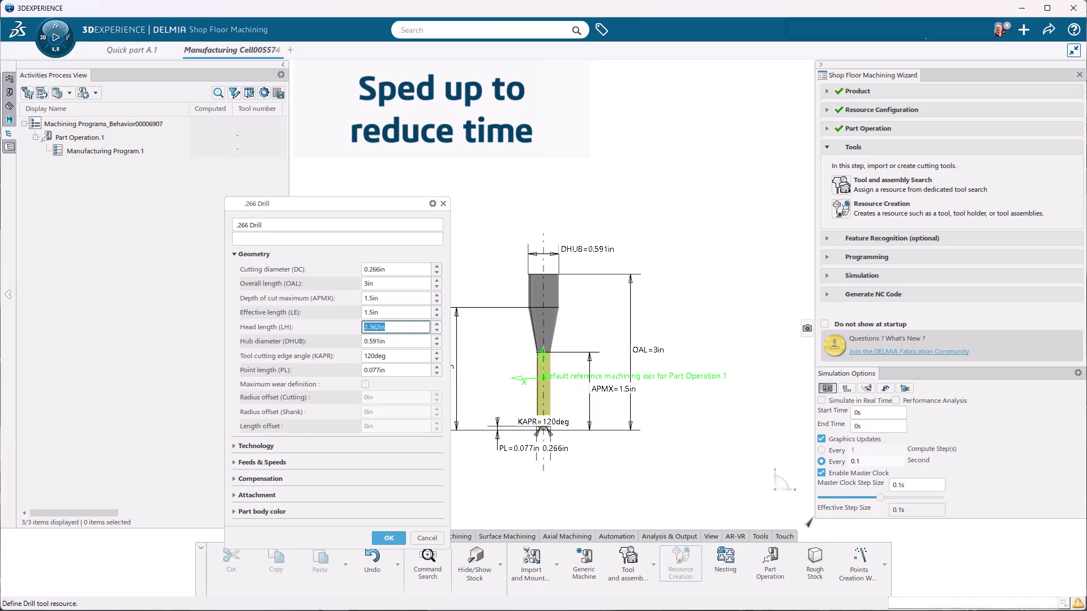
{"action": "type", "text": "1.5"}
{"action": "key", "text": "Tab"}
{"action": "type", "text": "0.266"}
{"action": "key", "text": "Tab"}
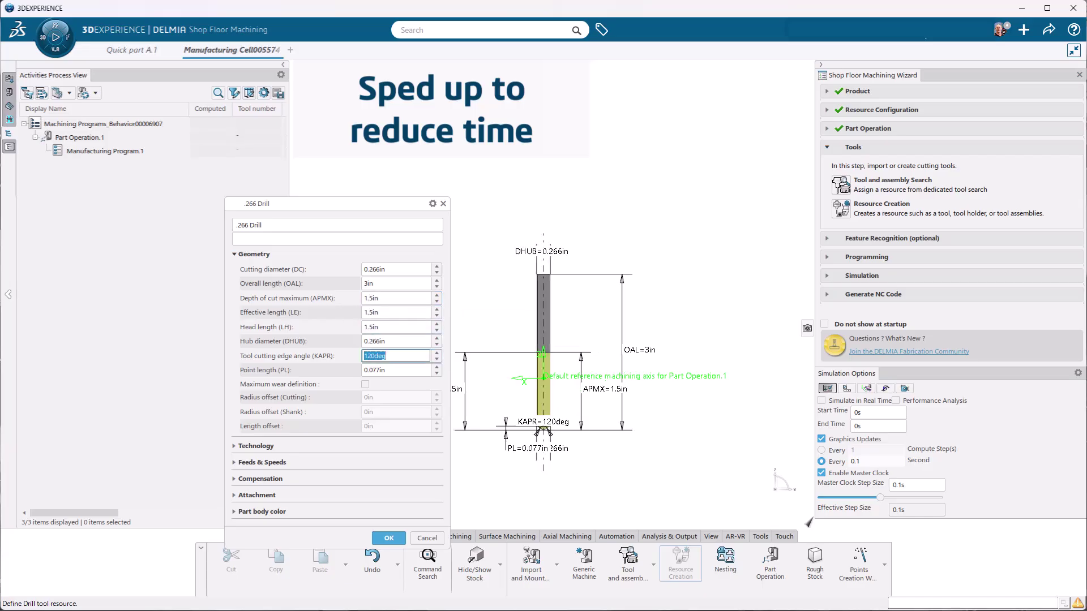
{"action": "type", "text": "135"}
{"action": "key", "text": "Tab"}
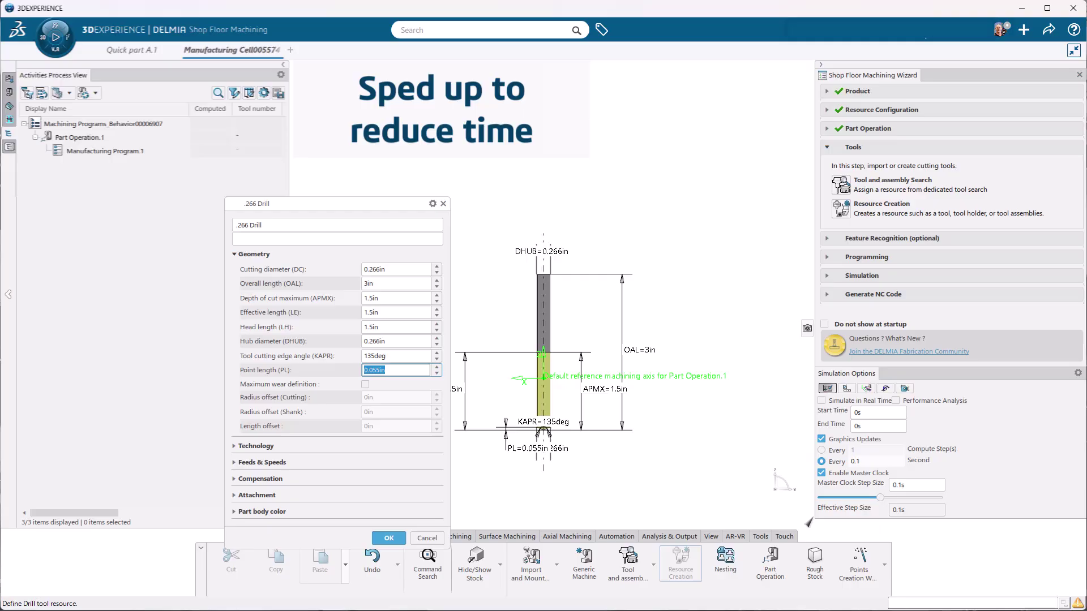
{"action": "left_click", "coordinate": [389, 538]}
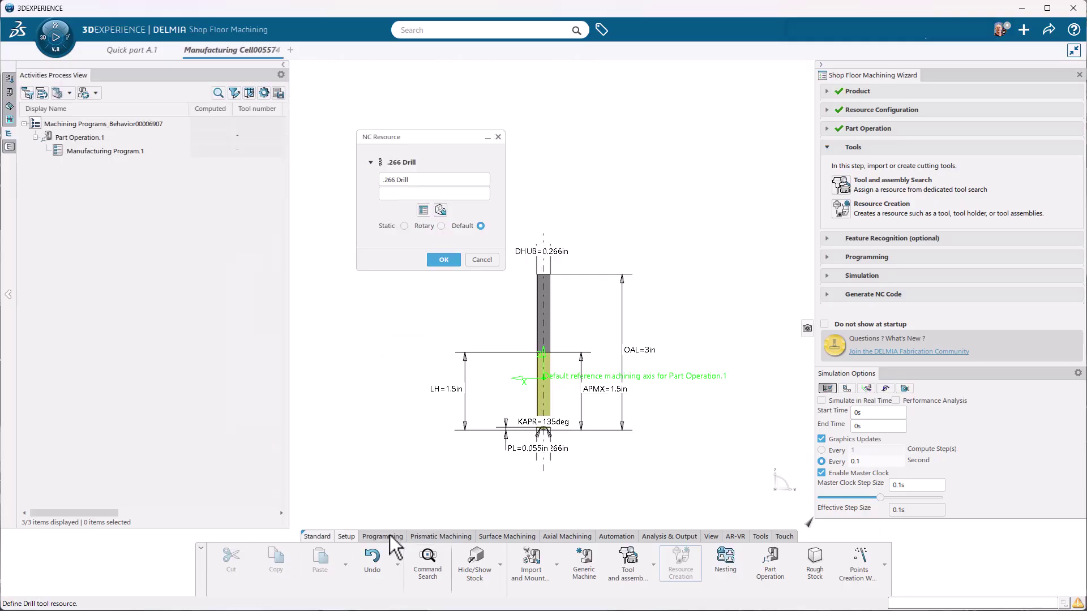
{"action": "left_click", "coordinate": [433, 258]}
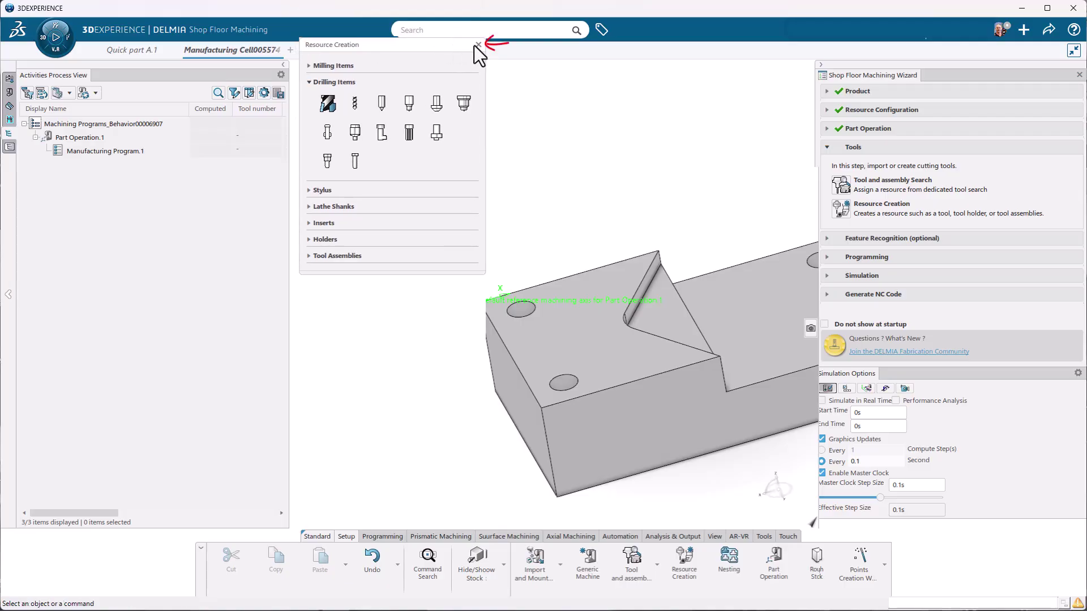
Step: Close Resource Creation, switch to the Manufacturing View, and show the Axial Machining commands
{"action": "left_click", "coordinate": [478, 45]}
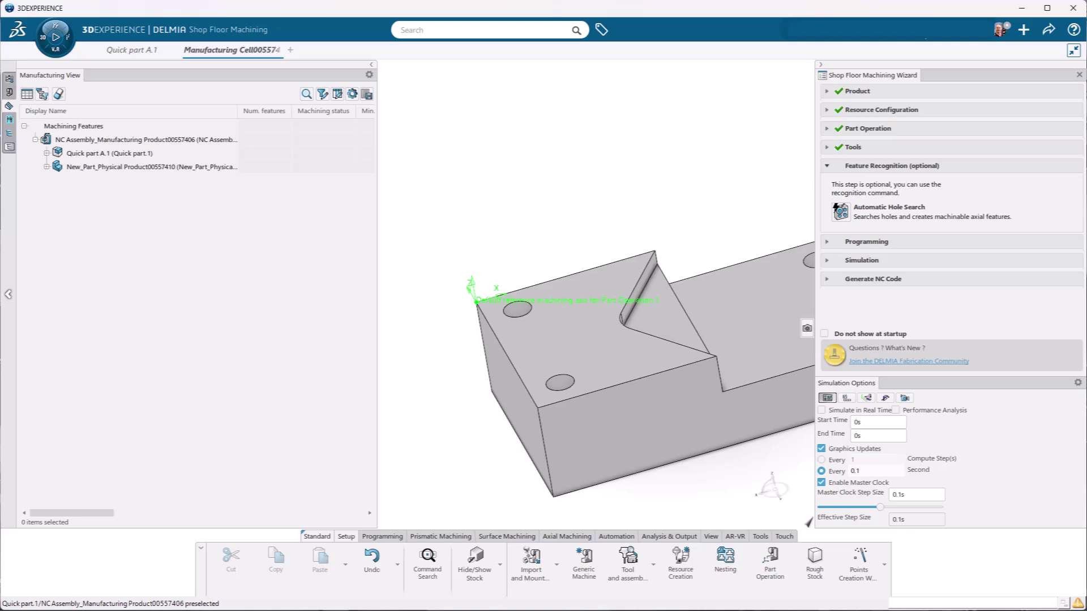
{"action": "left_click", "coordinate": [9, 147]}
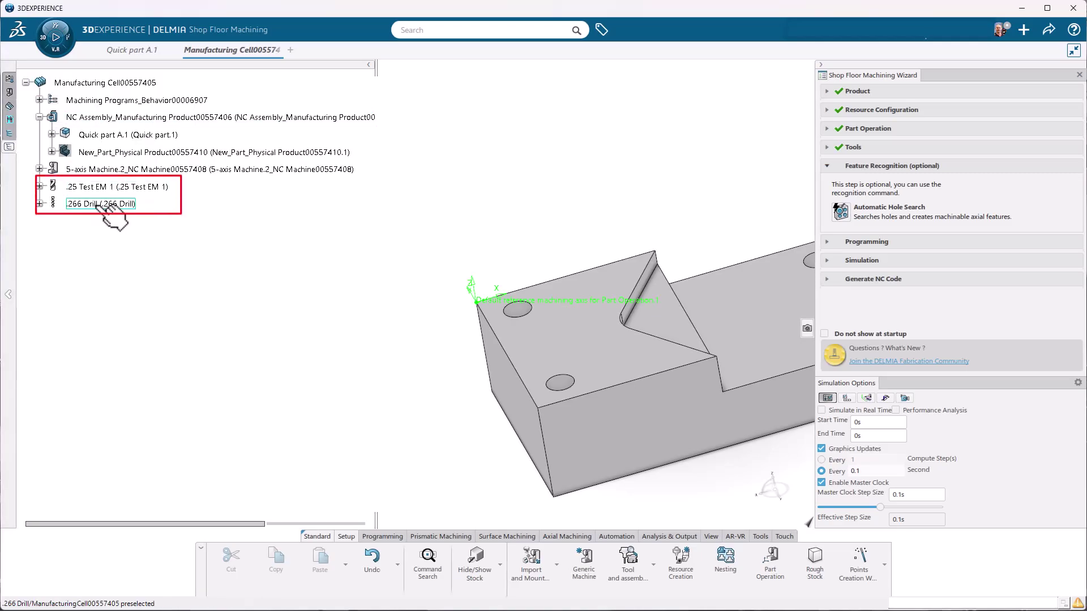
{"action": "left_click", "coordinate": [9, 145]}
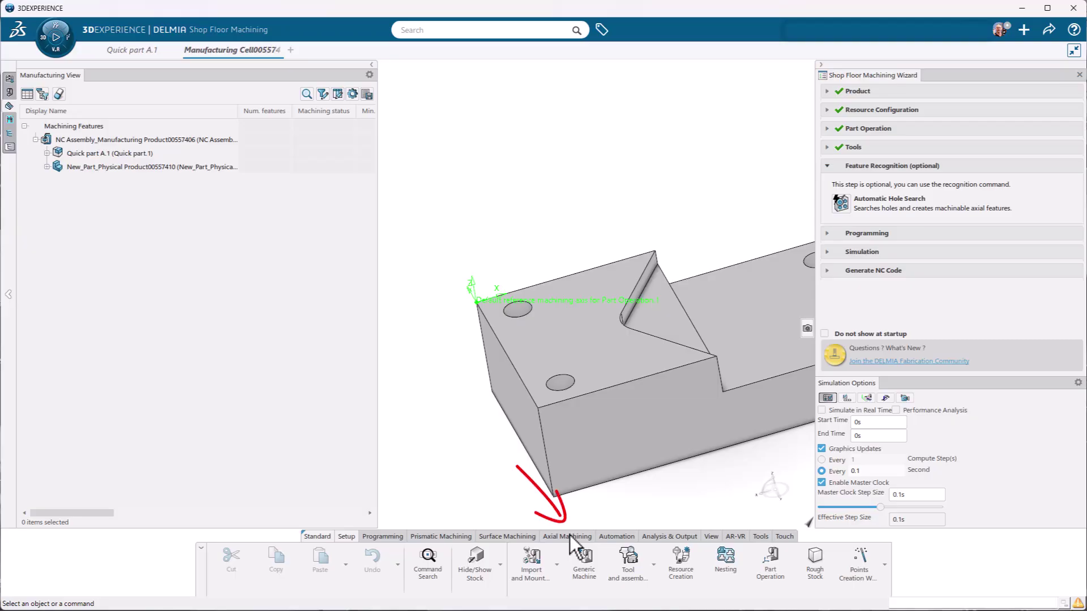
{"action": "left_click", "coordinate": [569, 535]}
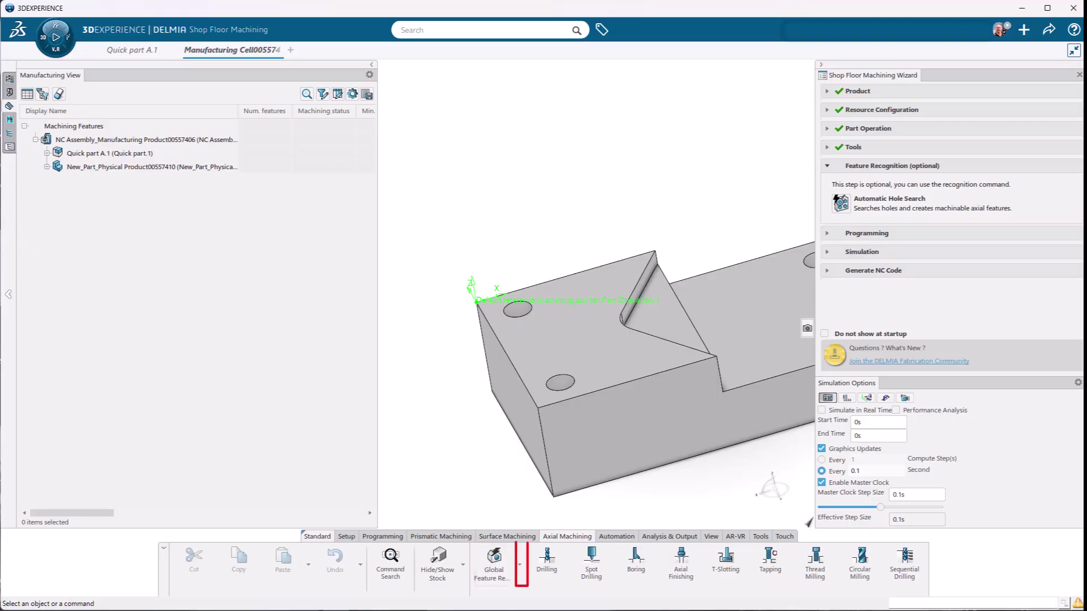
Step: Run Global Feature Recognition on the part body after reviewing the Axial Filter and Pattern settings
{"action": "left_click", "coordinate": [518, 565]}
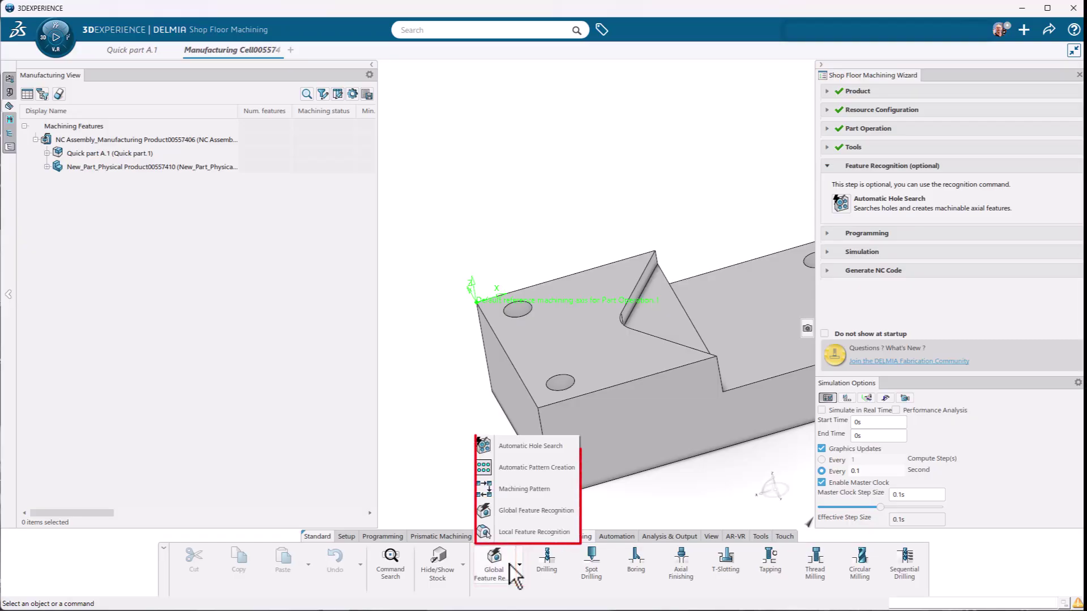
{"action": "left_click", "coordinate": [519, 511]}
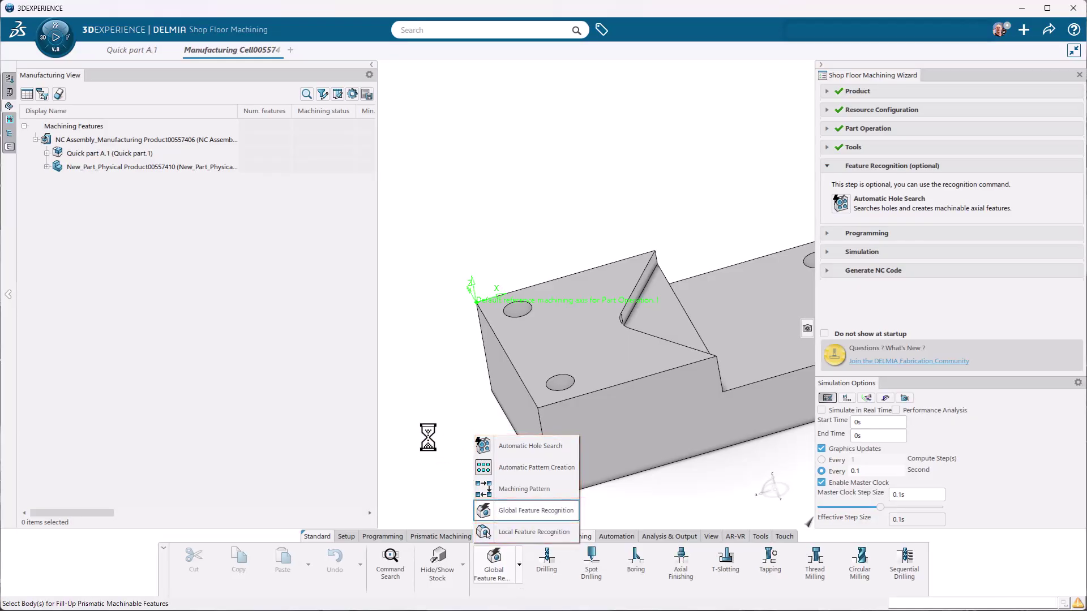
{"action": "left_click", "coordinate": [312, 211]}
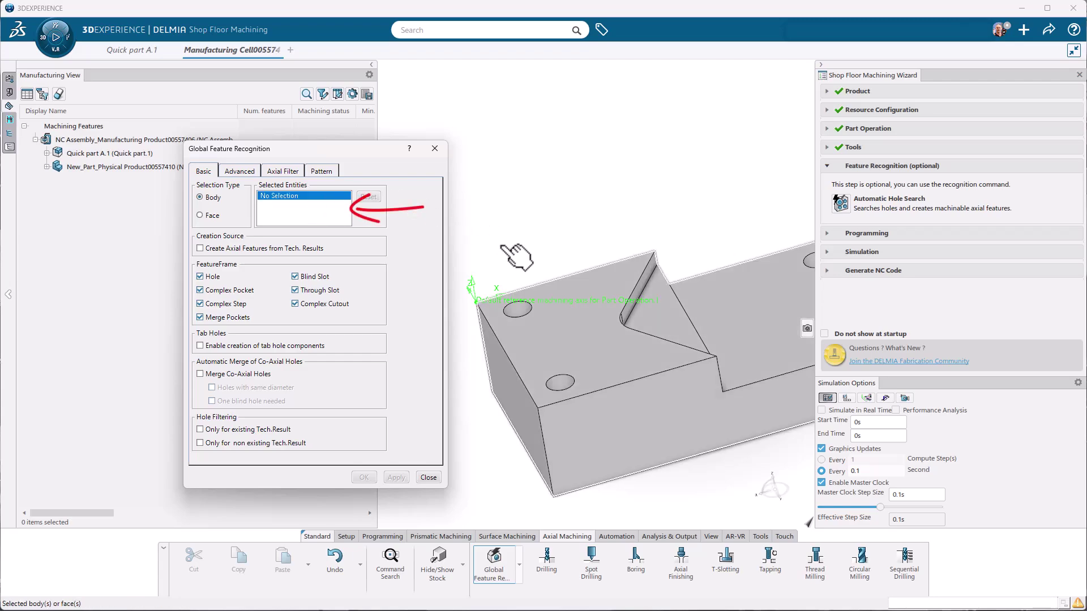
{"action": "left_click", "coordinate": [583, 368]}
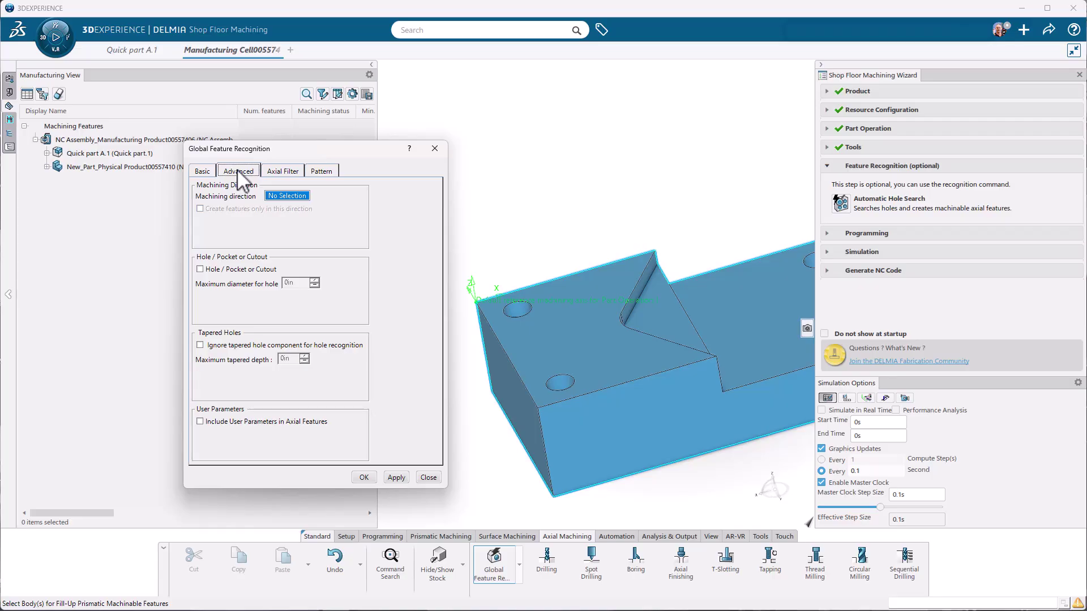
{"action": "left_click", "coordinate": [282, 171]}
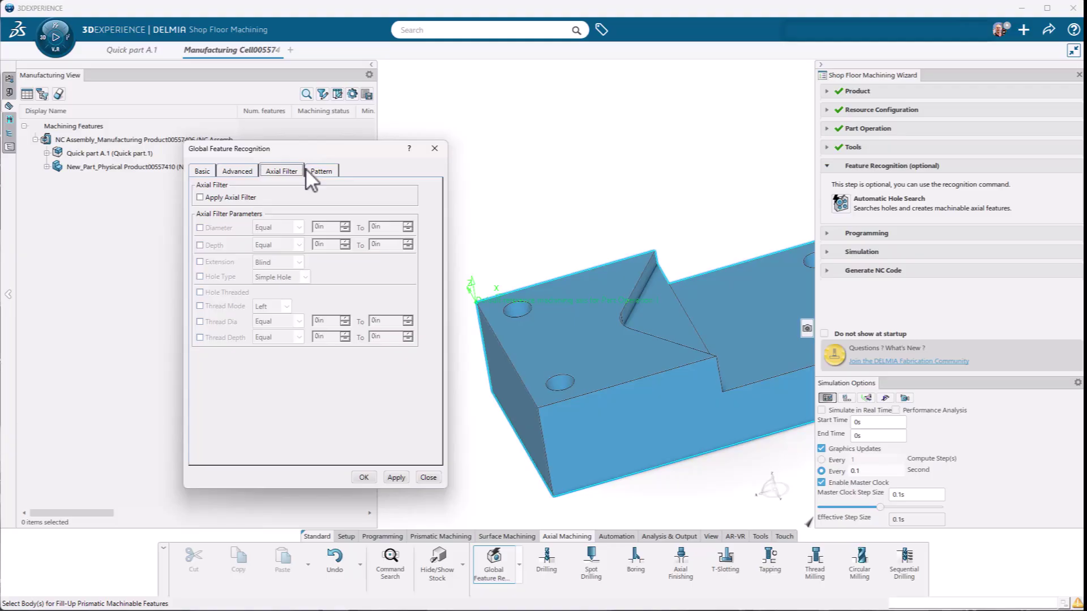
{"action": "left_click", "coordinate": [329, 169]}
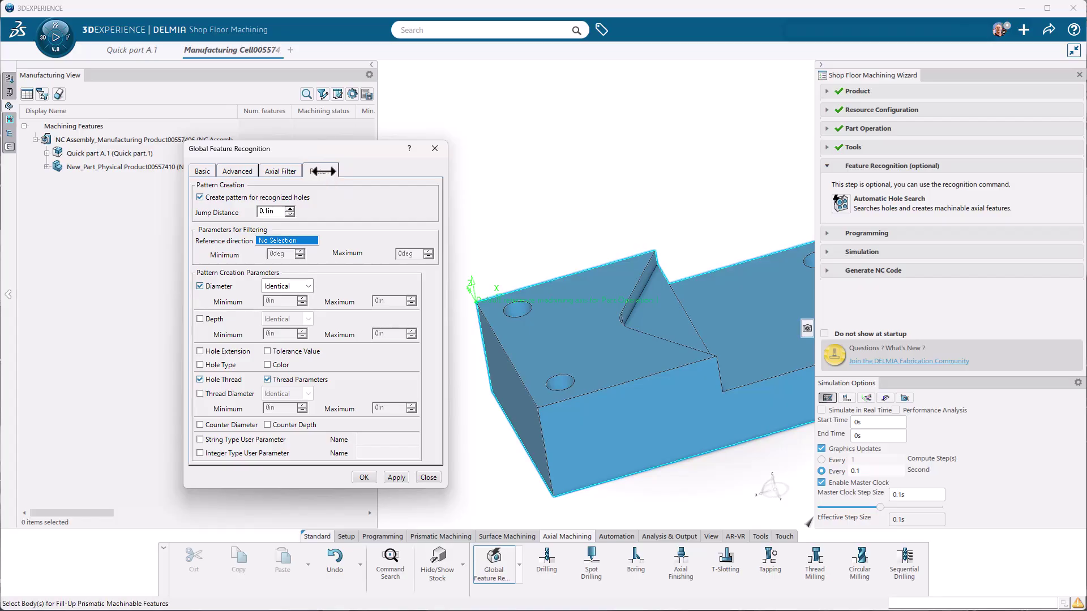
{"action": "left_click", "coordinate": [365, 476]}
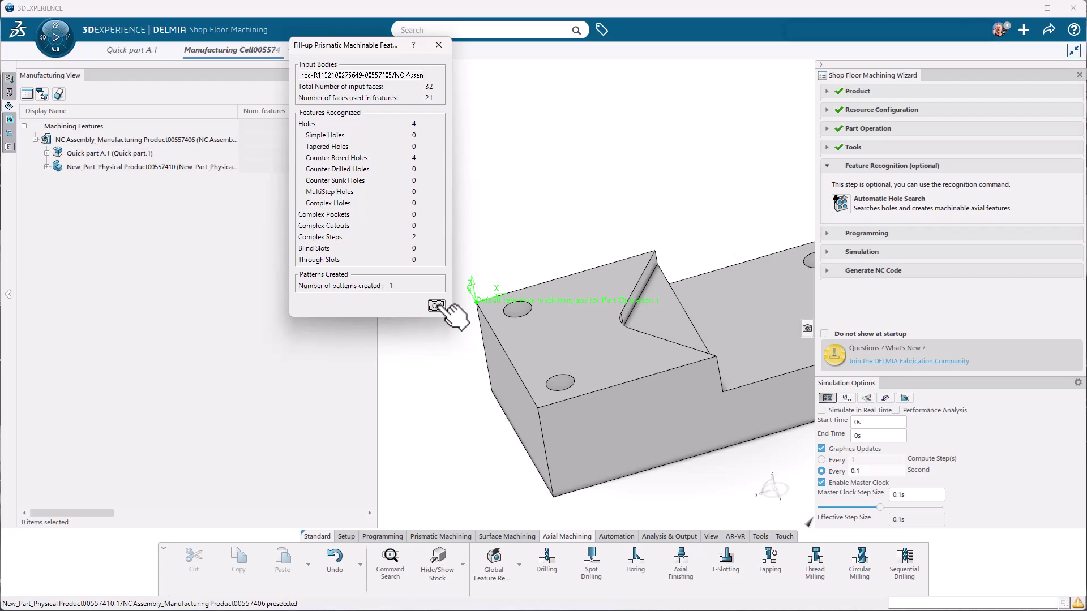
Step: Dismiss the feature recognition results summary
{"action": "left_click", "coordinate": [436, 306]}
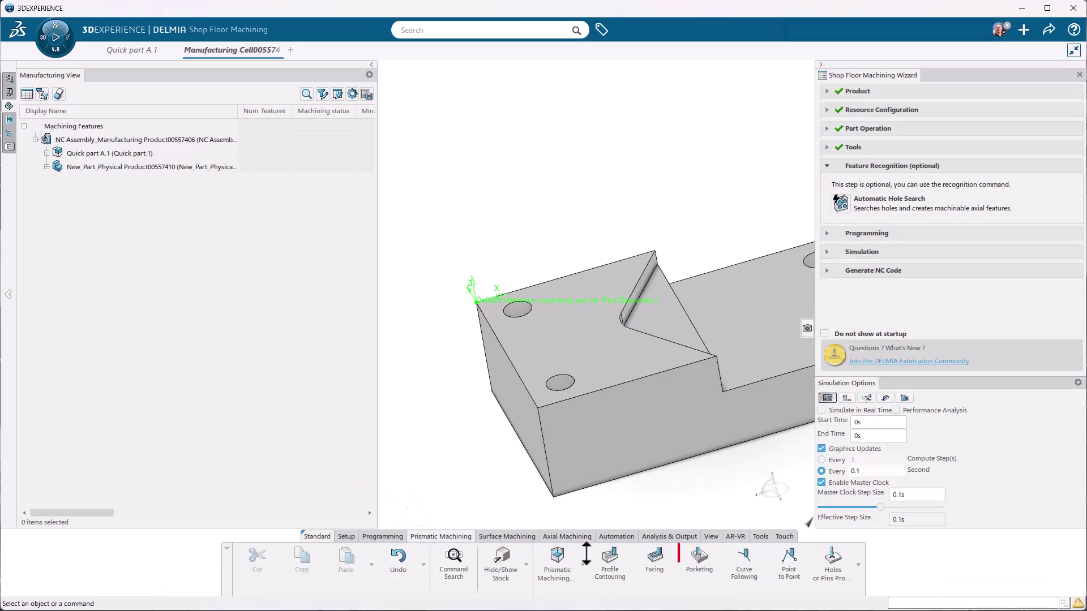
Step: Start a Pocketing operation using the .25 test EM A.1 end mill
{"action": "left_click", "coordinate": [700, 566]}
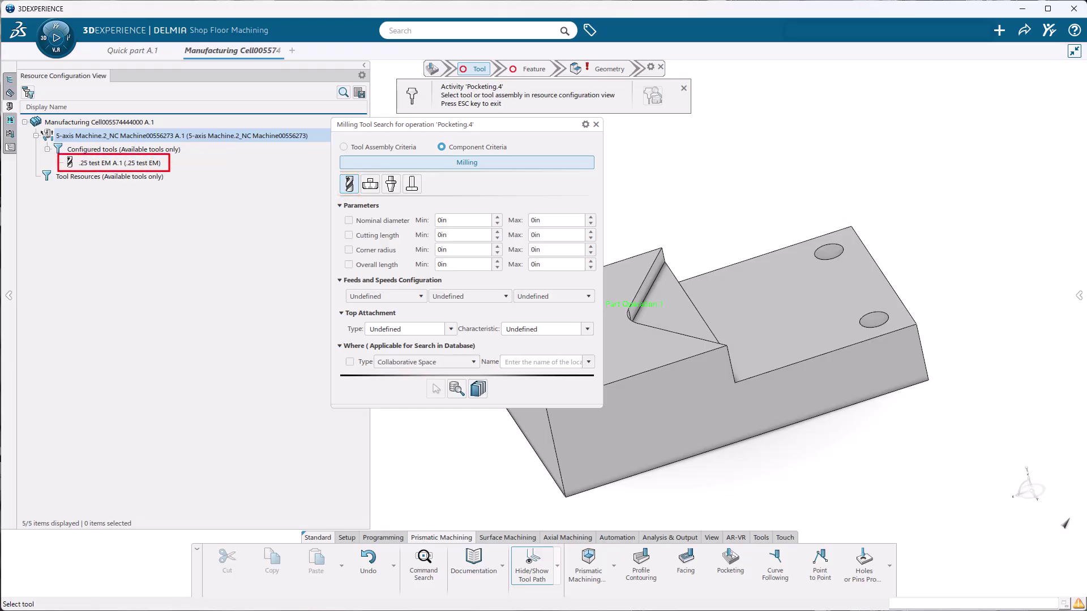
{"action": "left_click", "coordinate": [120, 162]}
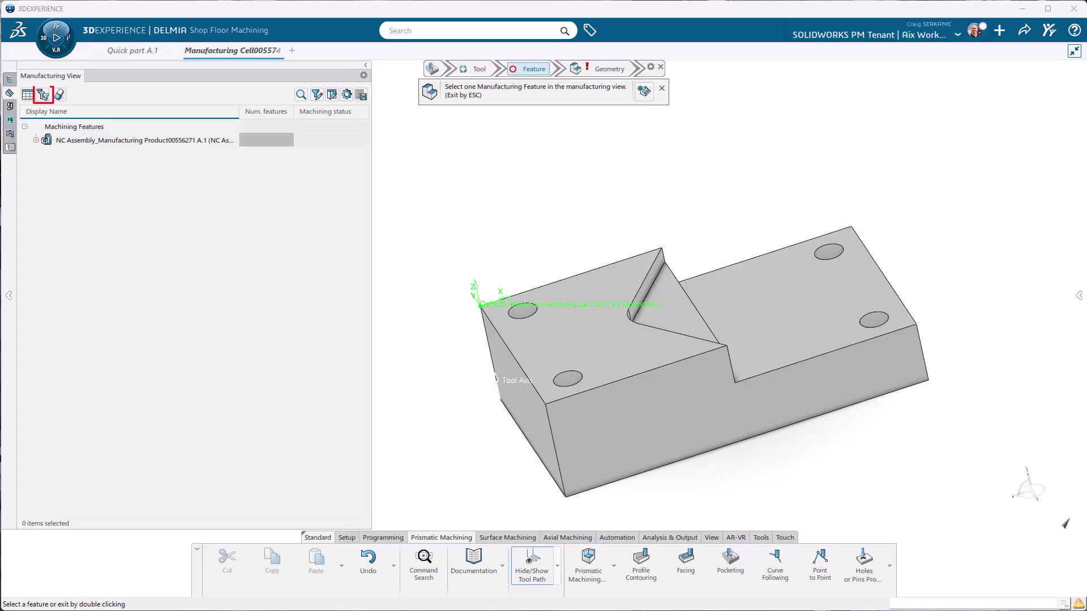
Step: Filter Manufacturing View to Prismatic machining areas and expand NC Assembly and Quick part A.1
{"action": "left_click", "coordinate": [44, 94]}
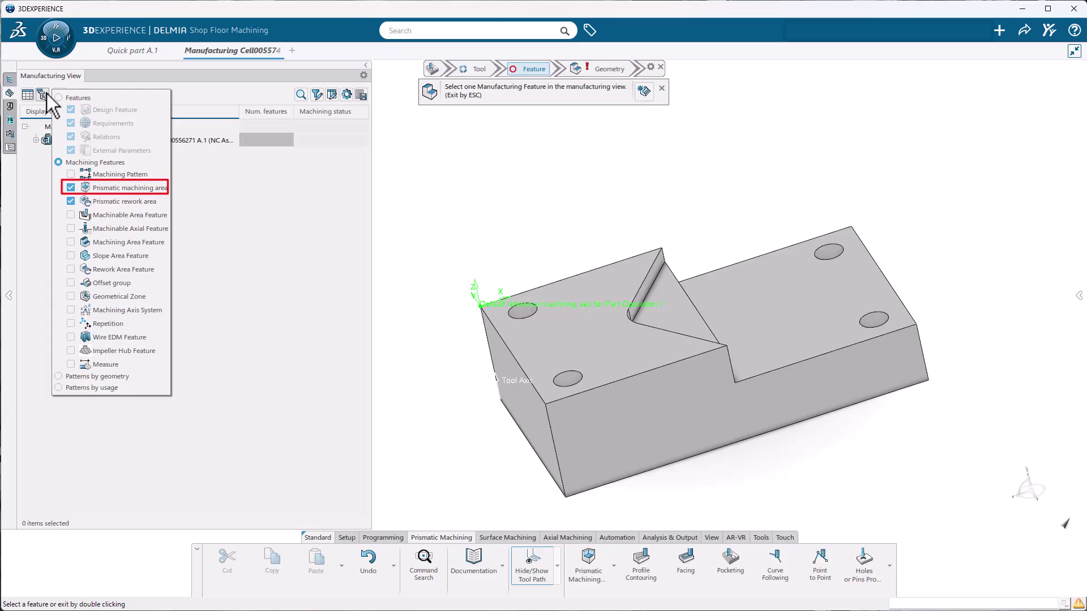
{"action": "left_click", "coordinate": [47, 94]}
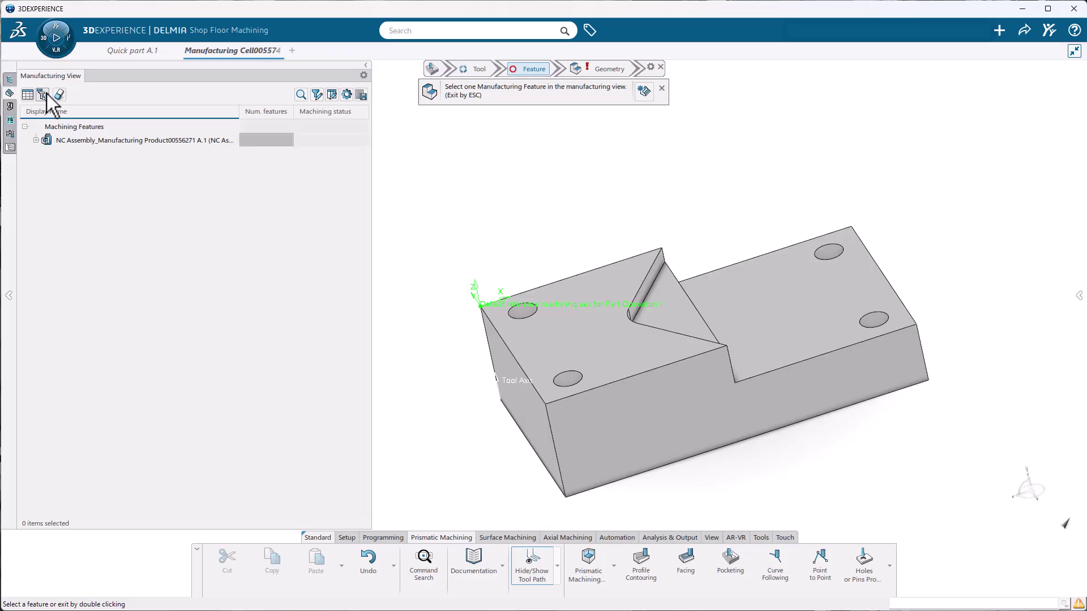
{"action": "left_click", "coordinate": [36, 140]}
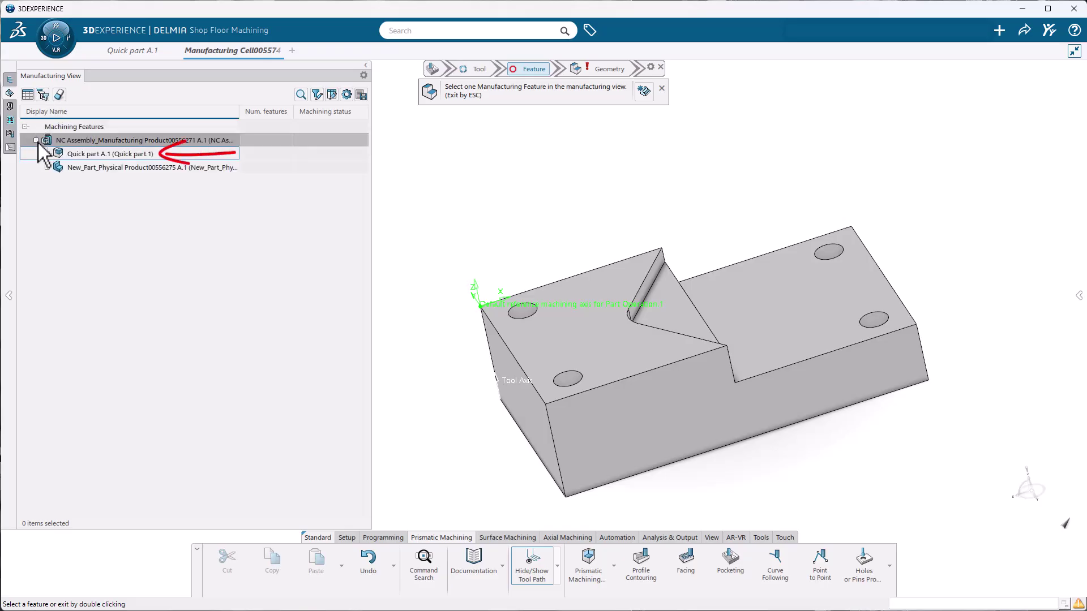
{"action": "left_click", "coordinate": [48, 153]}
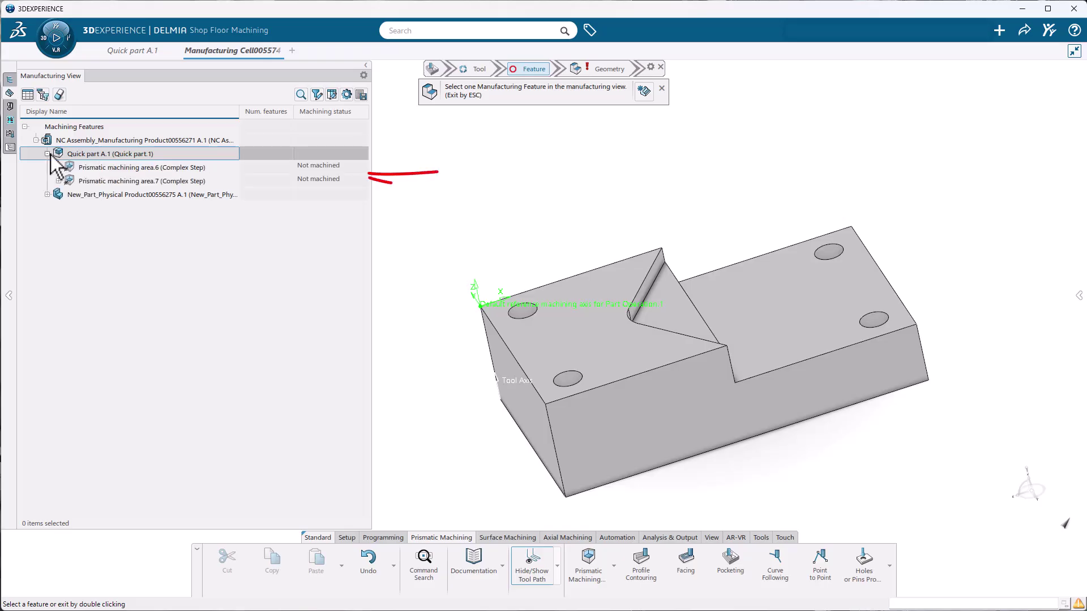
{"action": "key", "text": "Escape"}
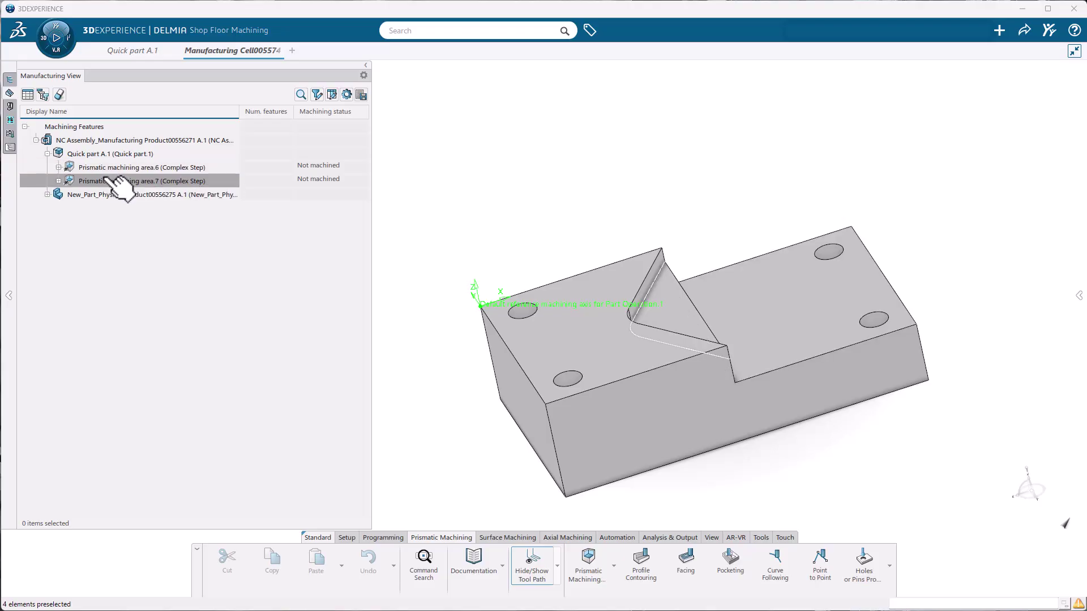
Step: Use Prismatic machining area.6, preview the tool path, and confirm Pocketing.4
{"action": "left_click", "coordinate": [144, 167]}
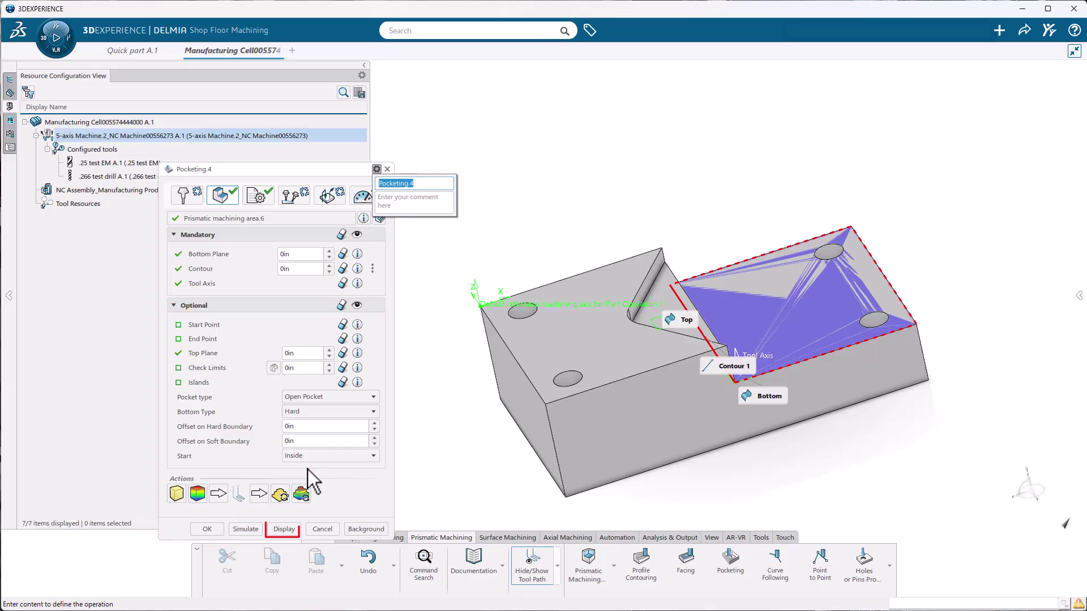
{"action": "left_click", "coordinate": [296, 530]}
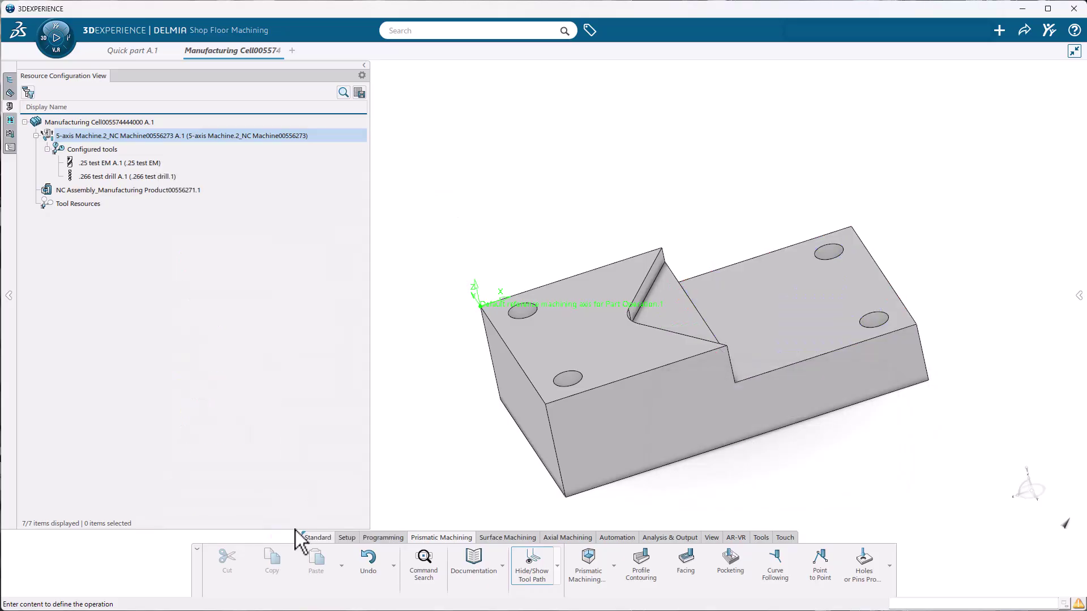
{"action": "left_click", "coordinate": [13, 584]}
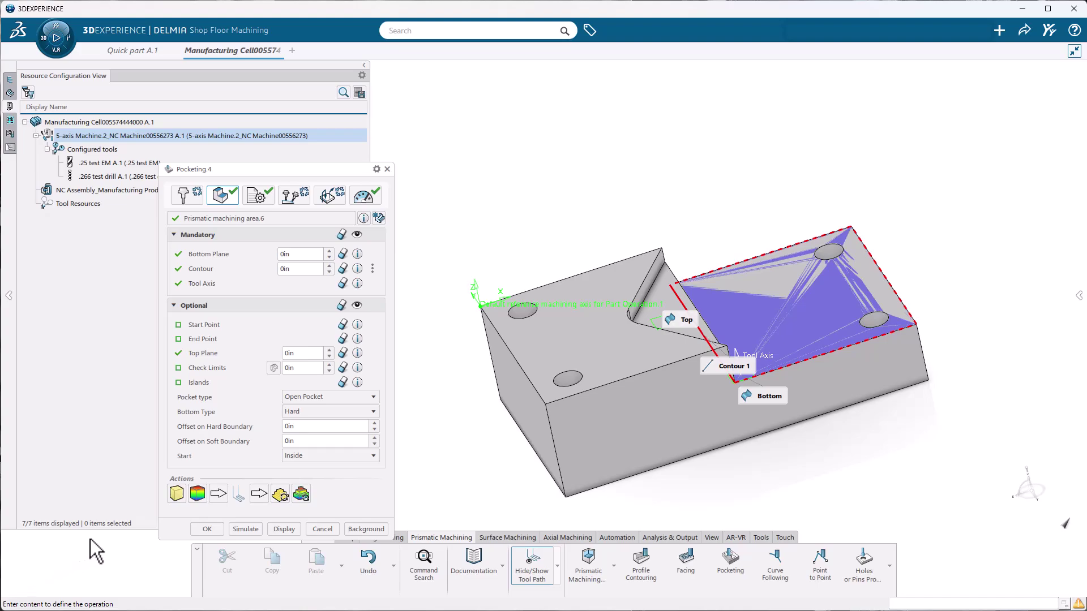
{"action": "left_click", "coordinate": [206, 529]}
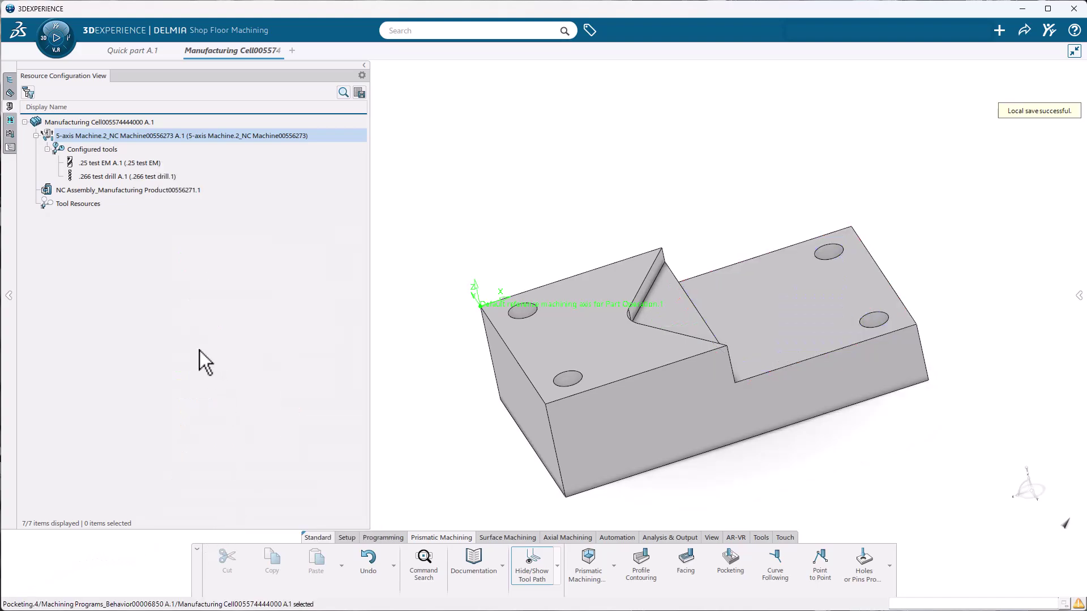
Step: Duplicate Pocketing.4 by copy and paste, creating Pocketing.5 under Tool Change.2
{"action": "left_click", "coordinate": [9, 79]}
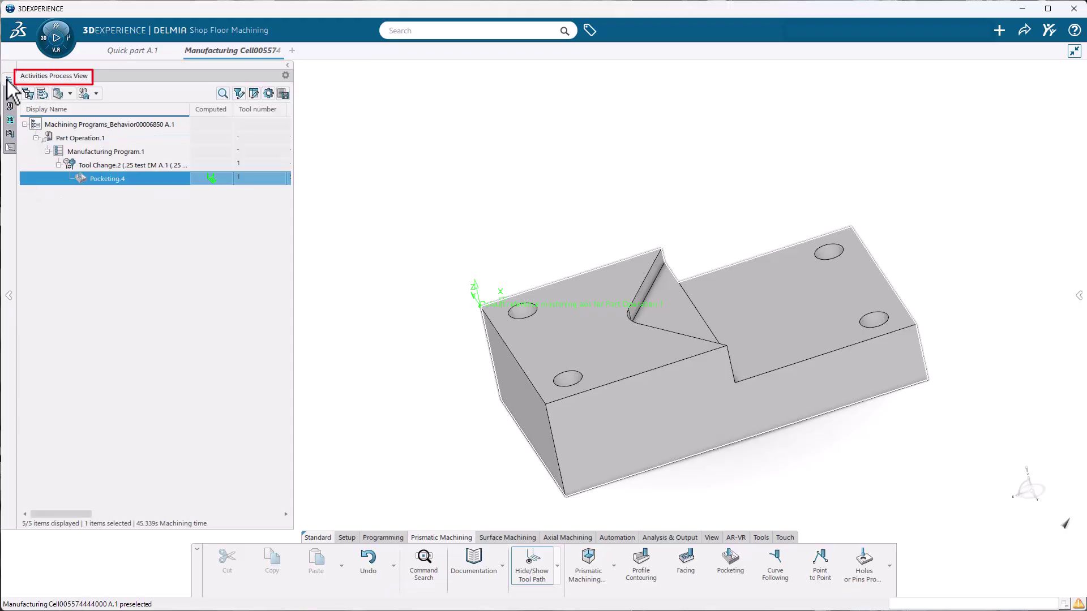
{"action": "right_click", "coordinate": [102, 180]}
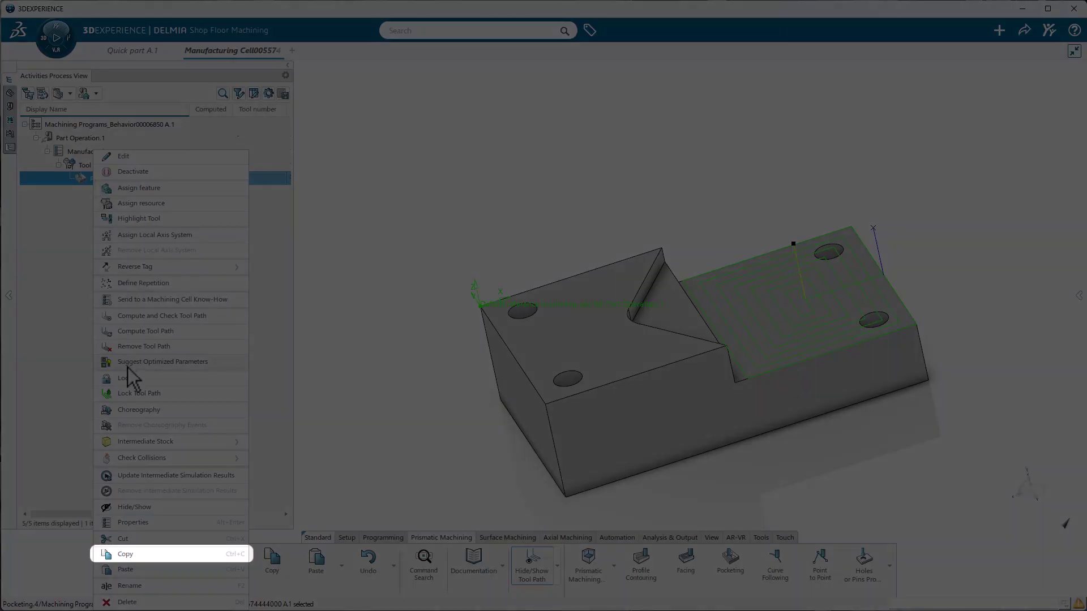
{"action": "left_click", "coordinate": [142, 555]}
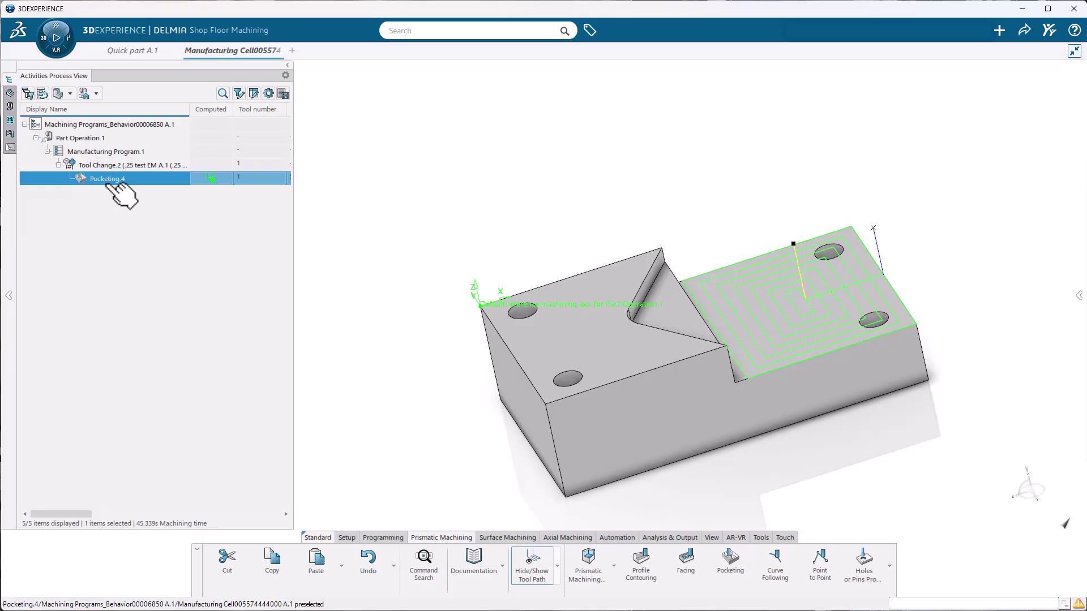
{"action": "right_click", "coordinate": [109, 181]}
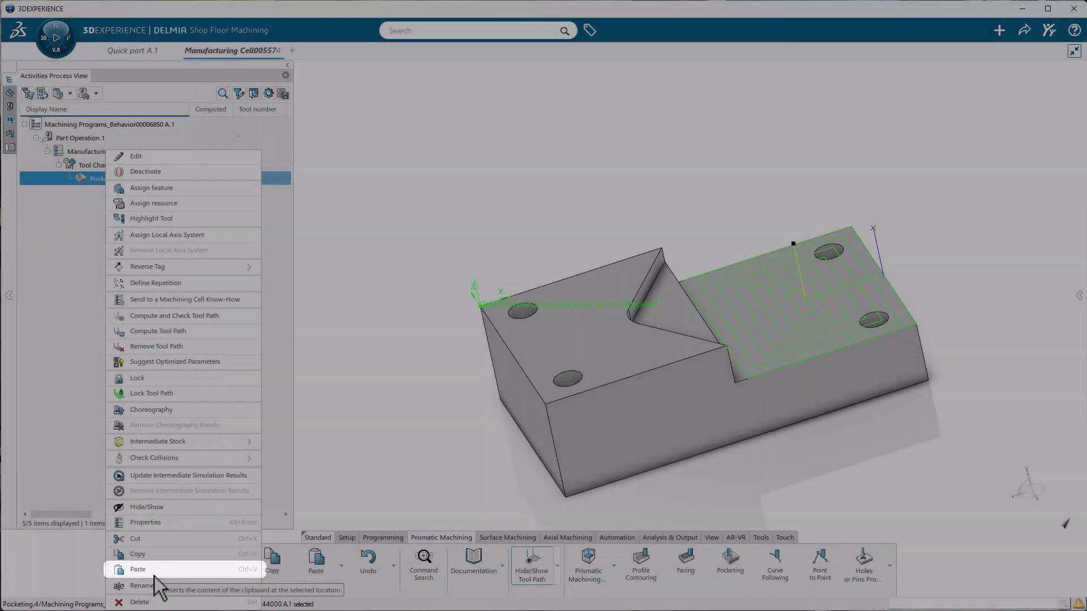
{"action": "left_click", "coordinate": [156, 569]}
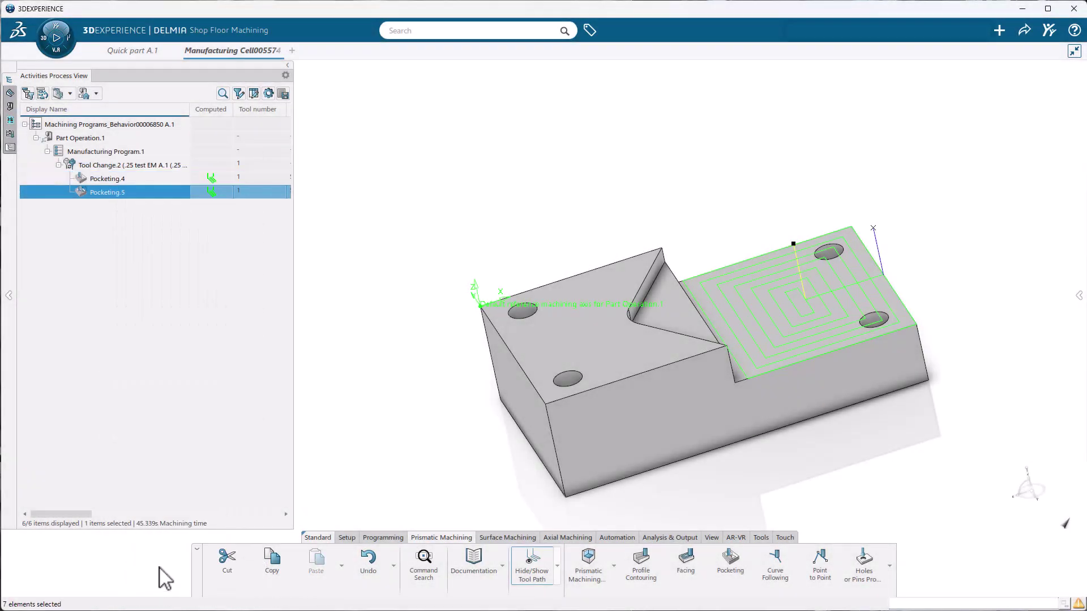
Step: Switch Pocketing.5's feature to Prismatic machining area.7 and display its tool path
{"action": "double_click", "coordinate": [112, 196]}
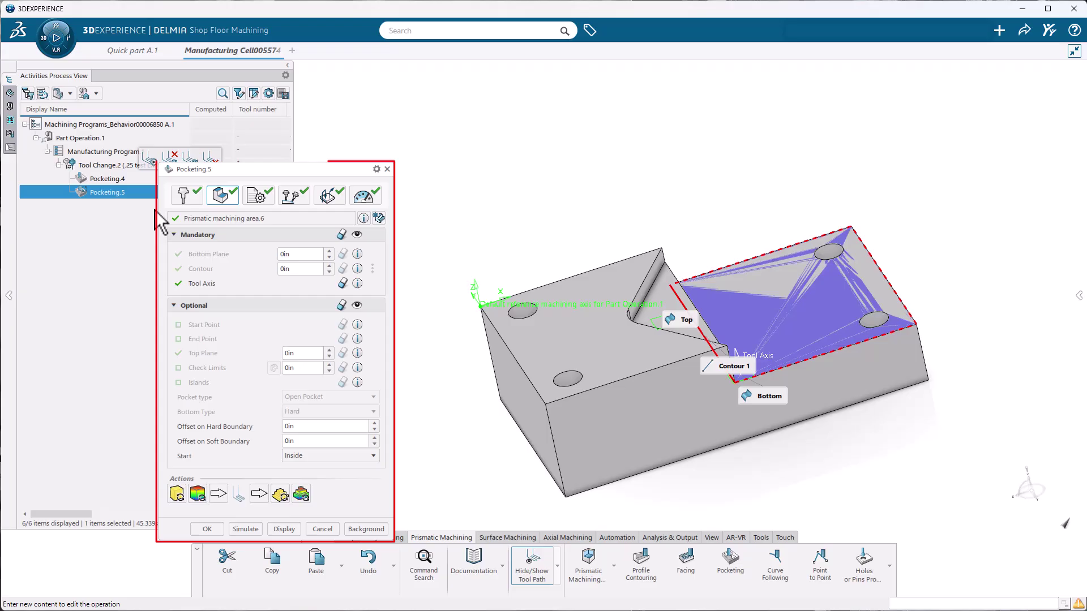
{"action": "left_click", "coordinate": [264, 220]}
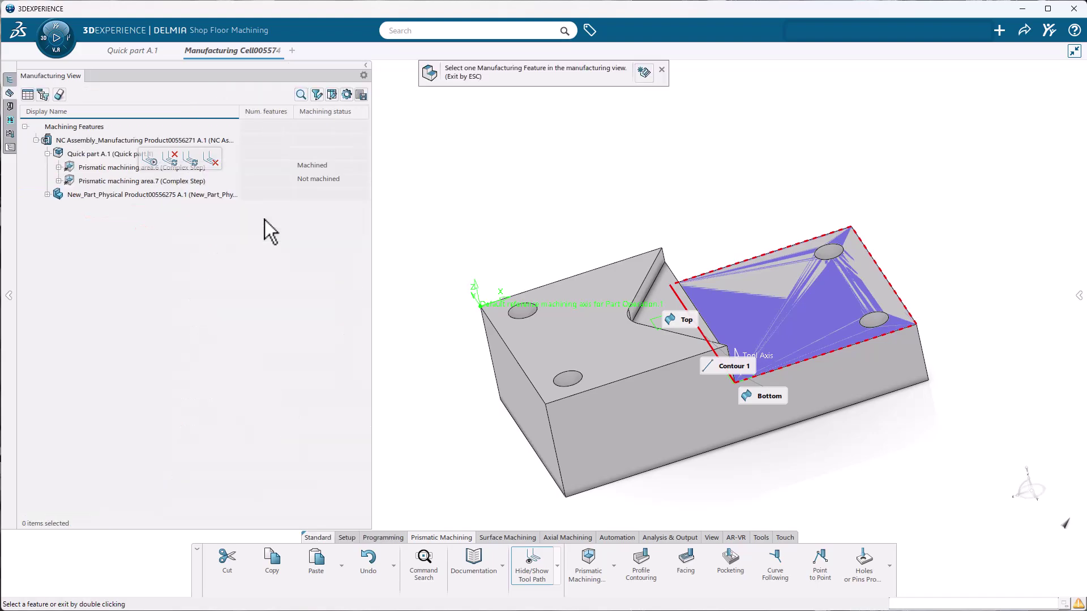
{"action": "left_click", "coordinate": [121, 181]}
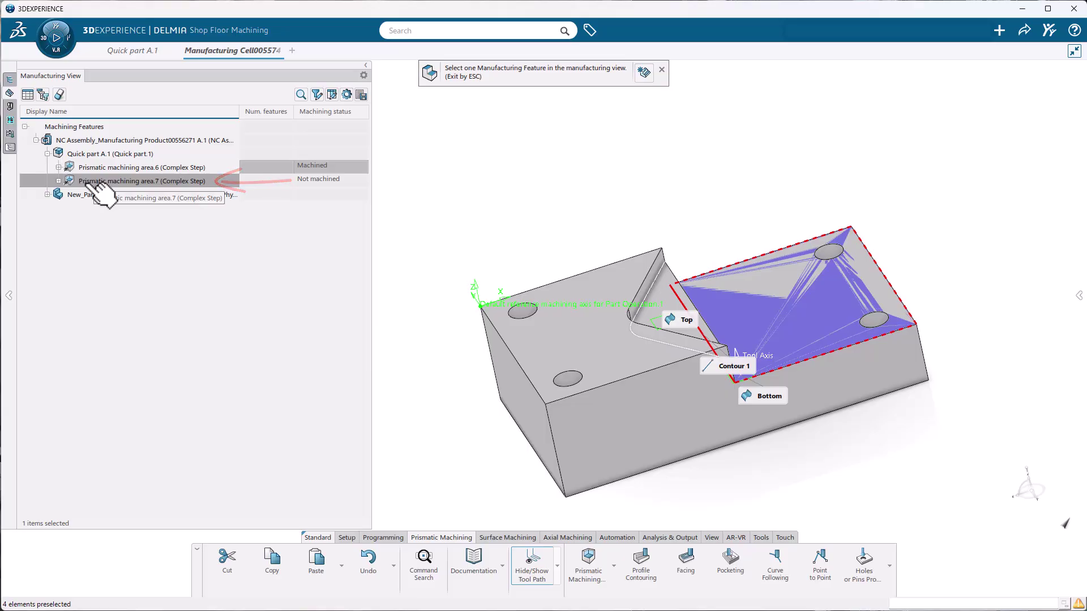
{"action": "left_click", "coordinate": [86, 184]}
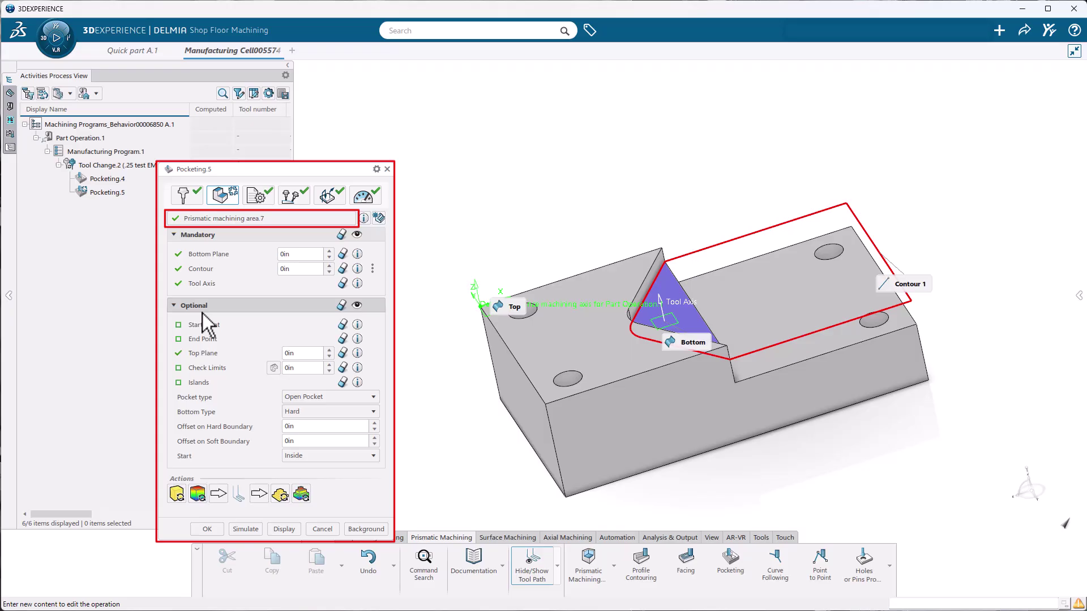
{"action": "left_click", "coordinate": [295, 530]}
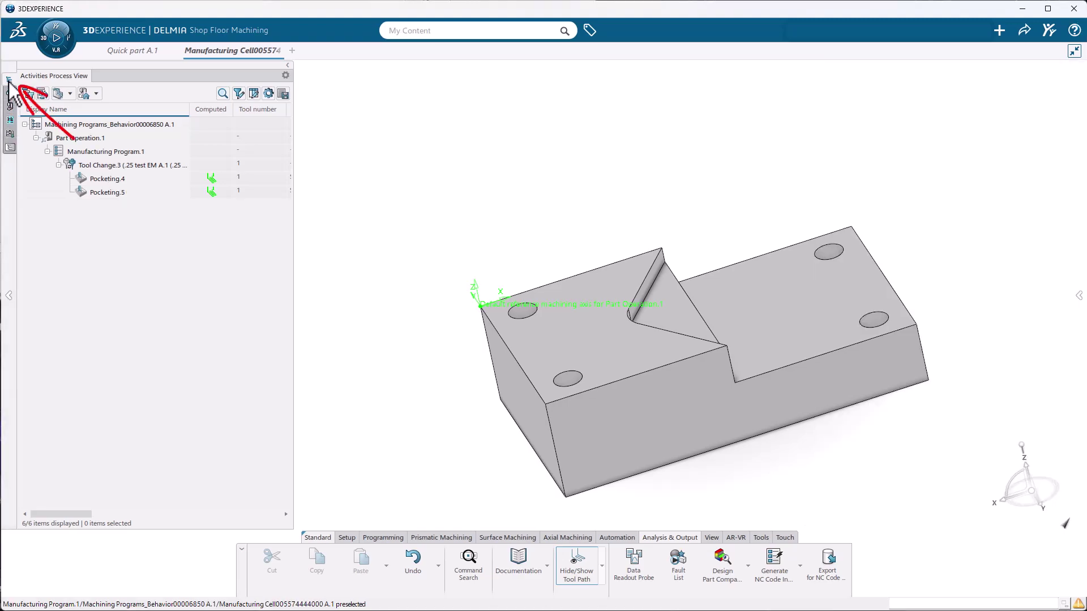
Step: View Pocketing.5's tool path from above and bring up the Axial Machining commands
{"action": "left_click", "coordinate": [123, 191]}
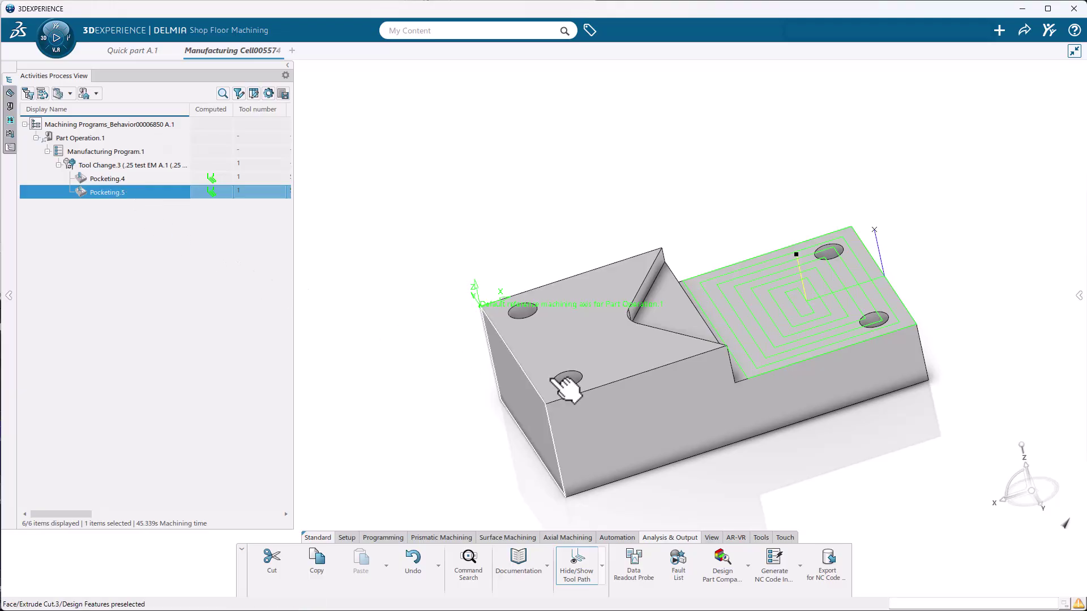
{"action": "mouse_move", "coordinate": [565, 387]}
{"action": "middle_mouse_down"}
{"action": "mouse_move", "coordinate": [642, 410]}
{"action": "mouse_move", "coordinate": [601, 323]}
{"action": "mouse_move", "coordinate": [561, 170]}
{"action": "mouse_move", "coordinate": [562, 153]}
{"action": "mouse_move", "coordinate": [607, 160]}
{"action": "mouse_move", "coordinate": [590, 152]}
{"action": "middle_mouse_up"}
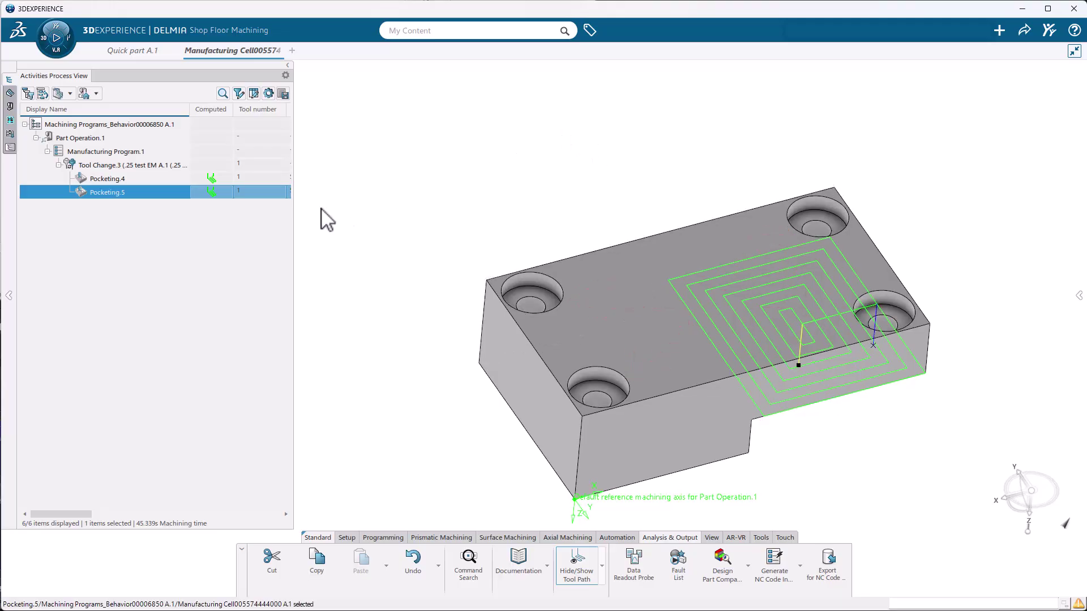
{"action": "left_click", "coordinate": [571, 538]}
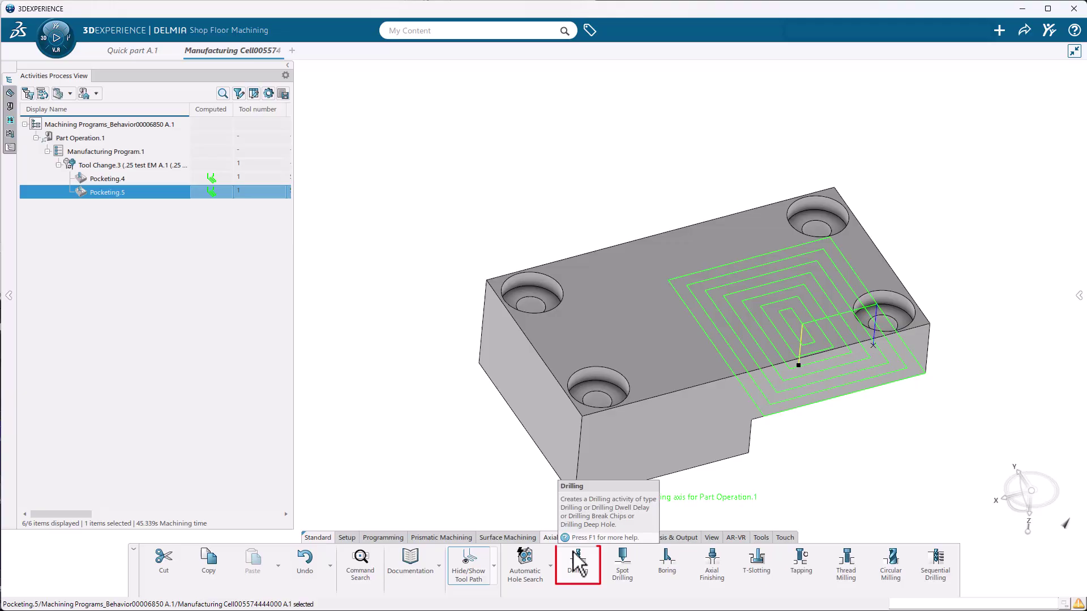
Step: Add a Drilling operation with Drilling Mode set to Drilling
{"action": "left_click", "coordinate": [576, 562]}
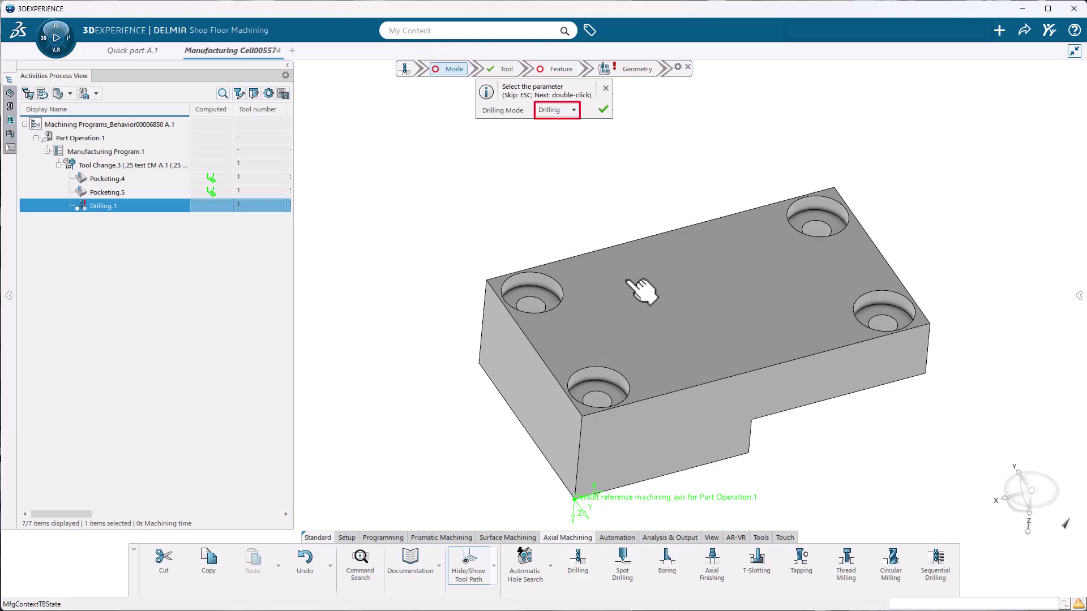
{"action": "left_click", "coordinate": [603, 110]}
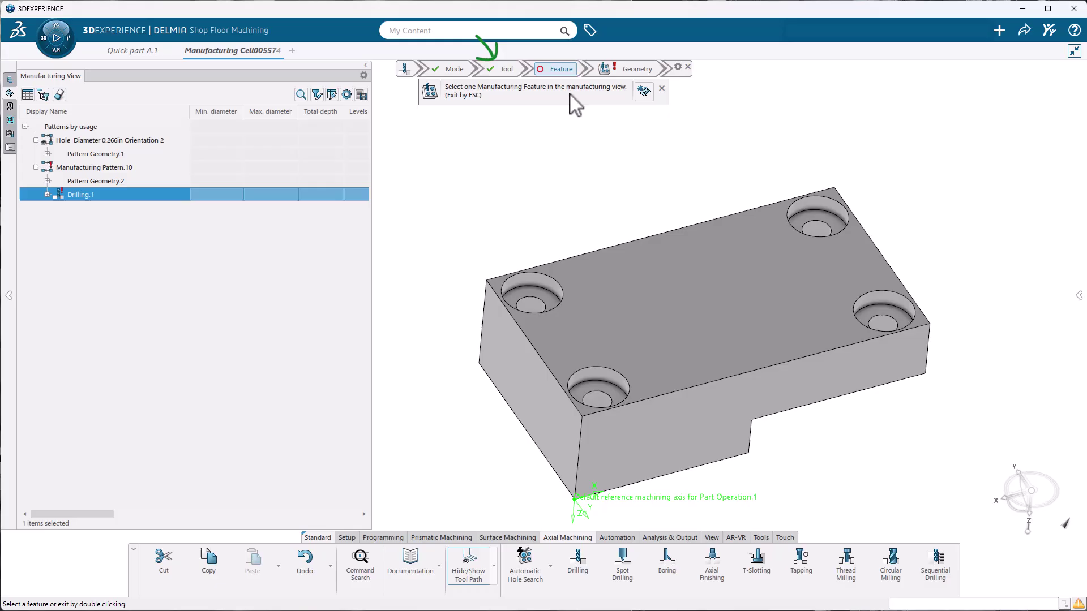
Step: Give Drilling.1 the .266 test drill A.1 and the Hole Diameter 0.266in Orientation 2 pattern
{"action": "left_click", "coordinate": [508, 71]}
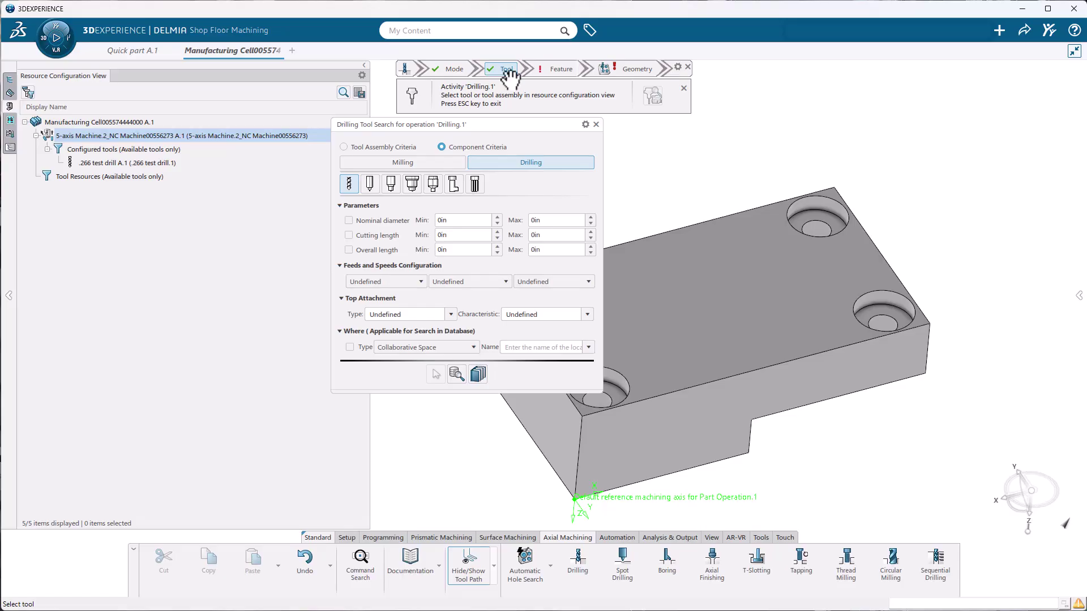
{"action": "left_click", "coordinate": [141, 165]}
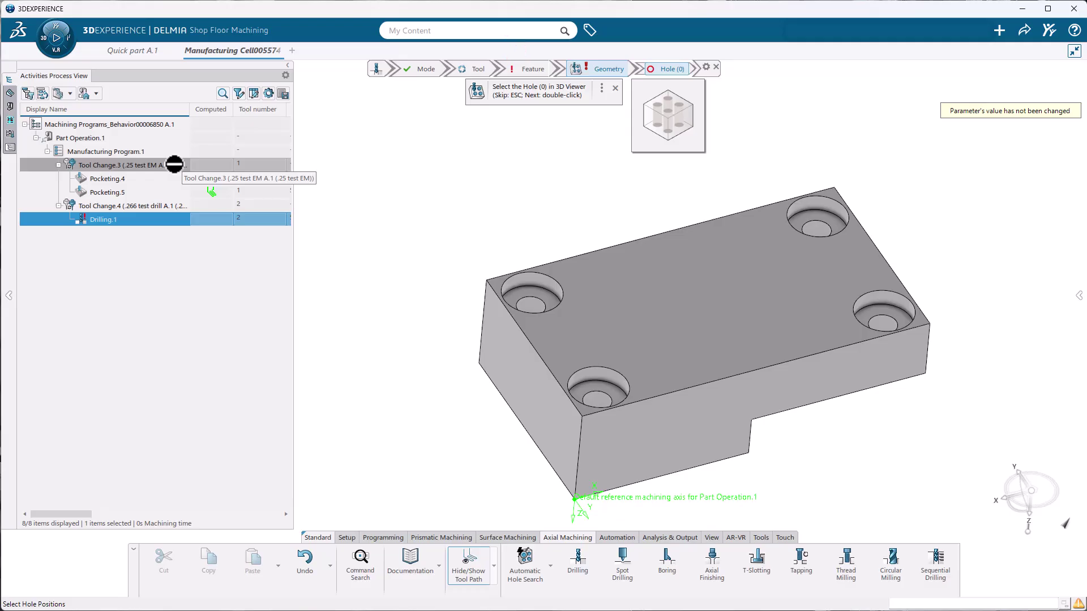
{"action": "left_click", "coordinate": [529, 74]}
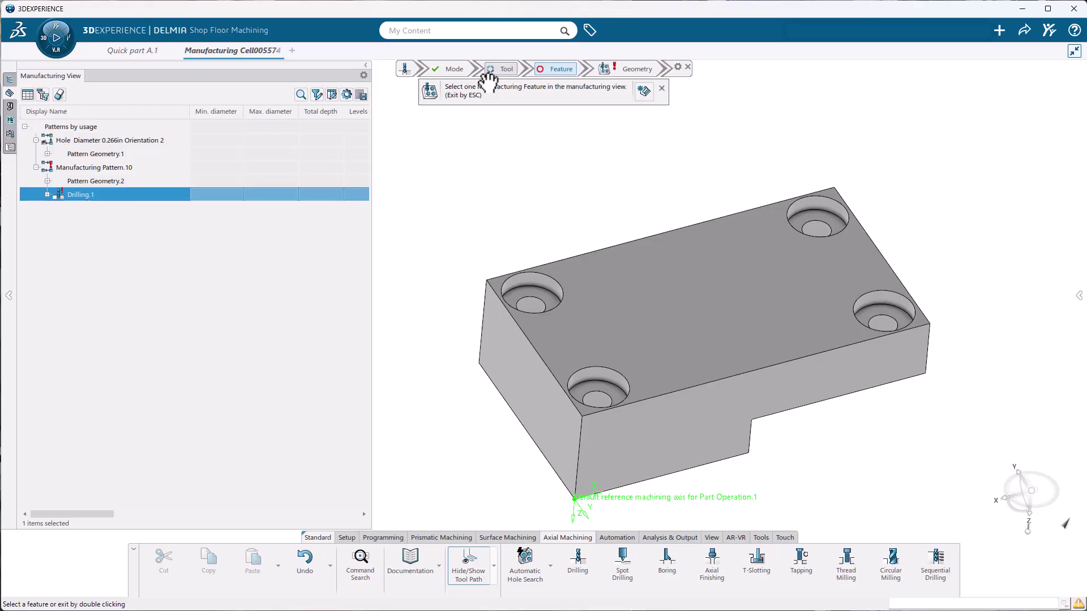
{"action": "left_click", "coordinate": [104, 142]}
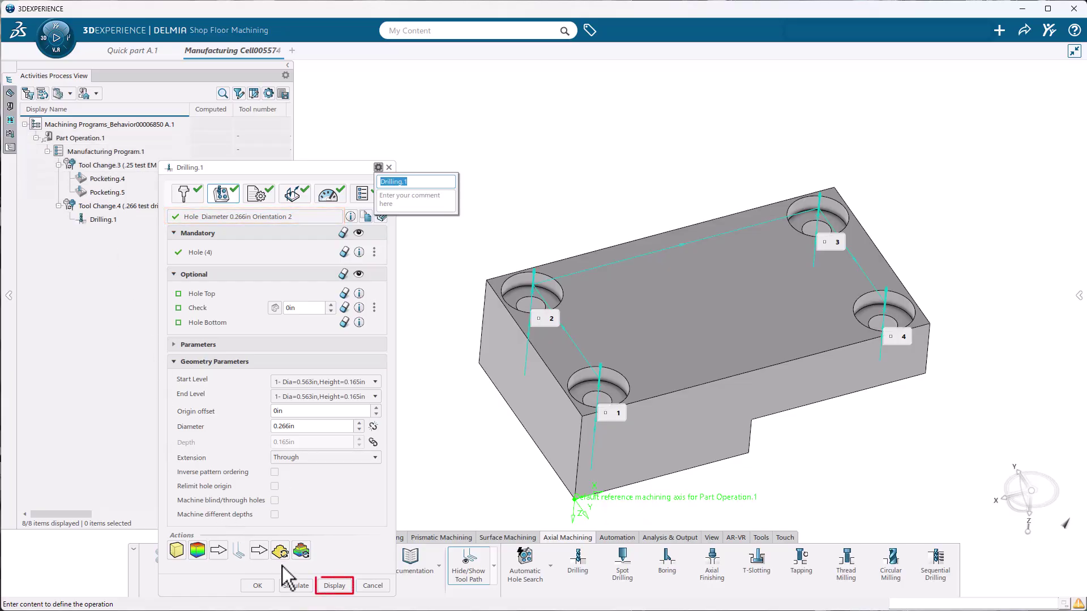
Step: Set Drilling.1's End Level to 2, recompute its tool path, and confirm the operation
{"action": "left_click", "coordinate": [334, 585]}
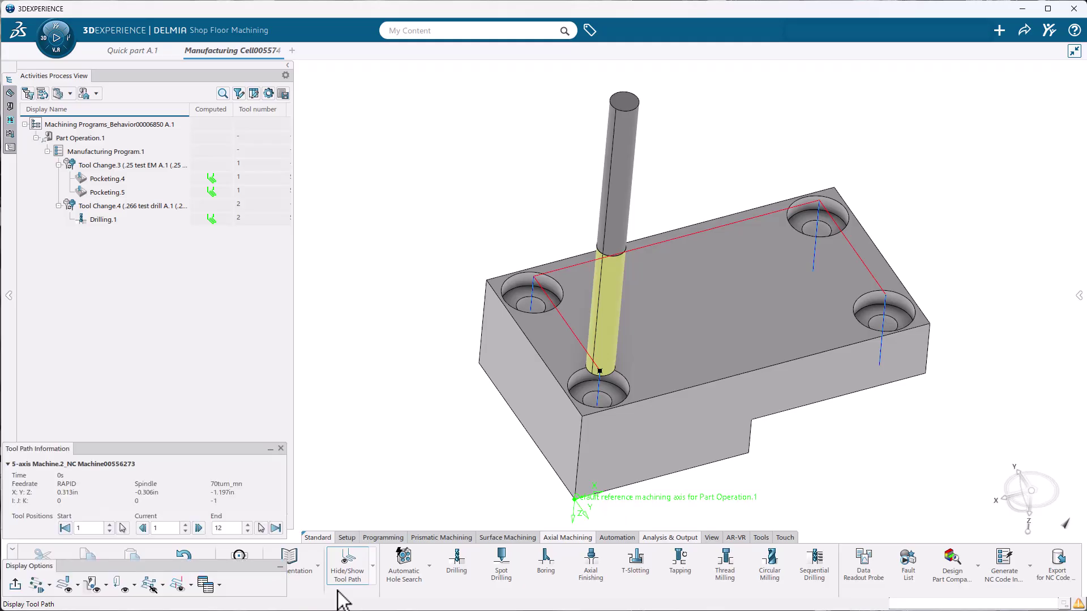
{"action": "middle_click_drag", "start_coordinate": [656, 433], "coordinate": [547, 384]}
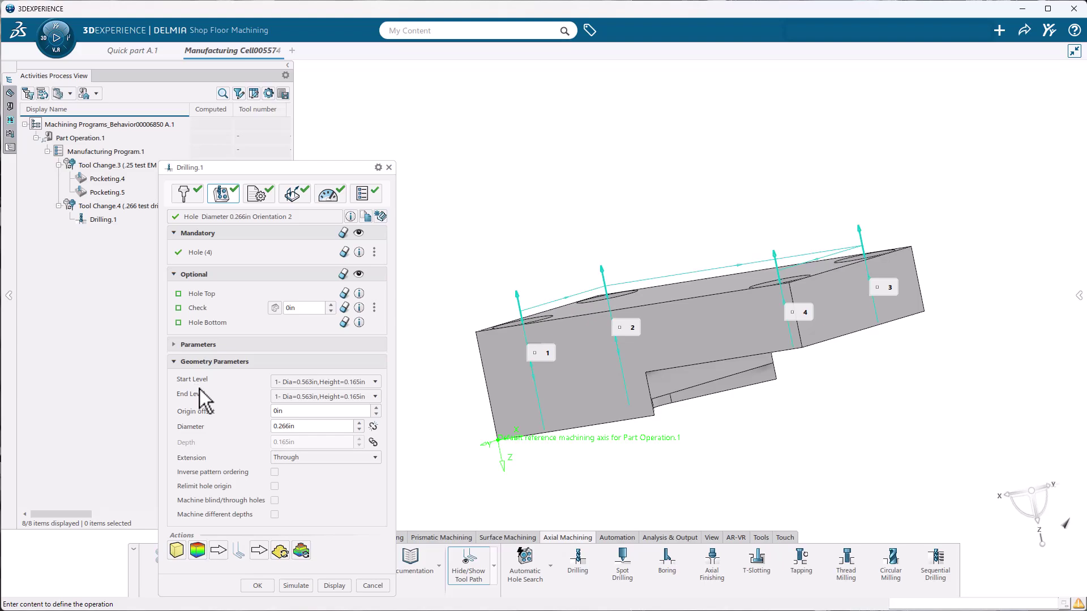
{"action": "left_click", "coordinate": [326, 394]}
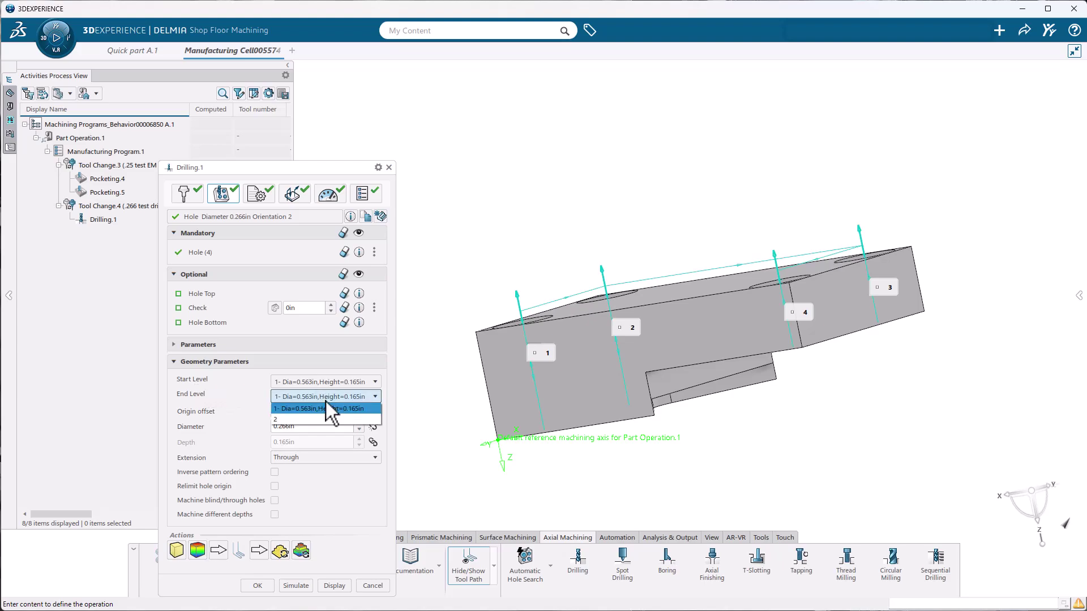
{"action": "left_click", "coordinate": [296, 420]}
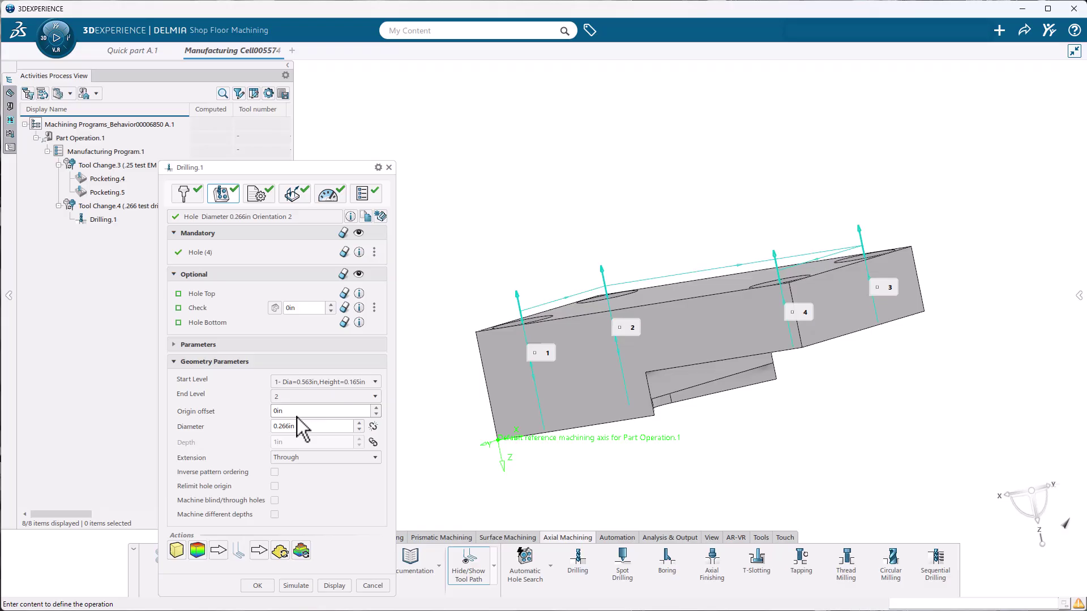
{"action": "left_click", "coordinate": [335, 584]}
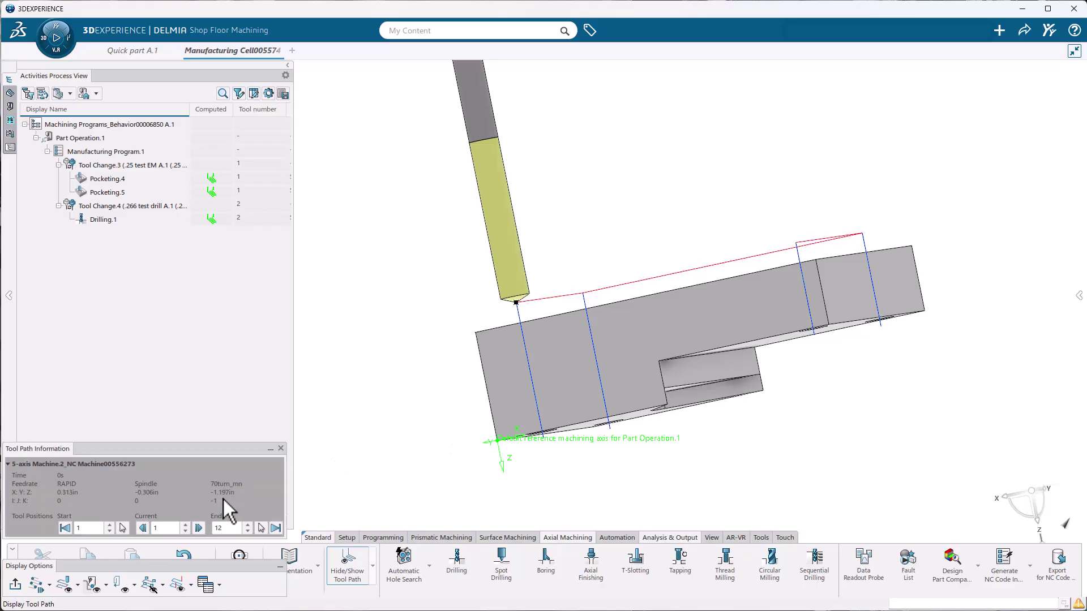
{"action": "left_click", "coordinate": [21, 580]}
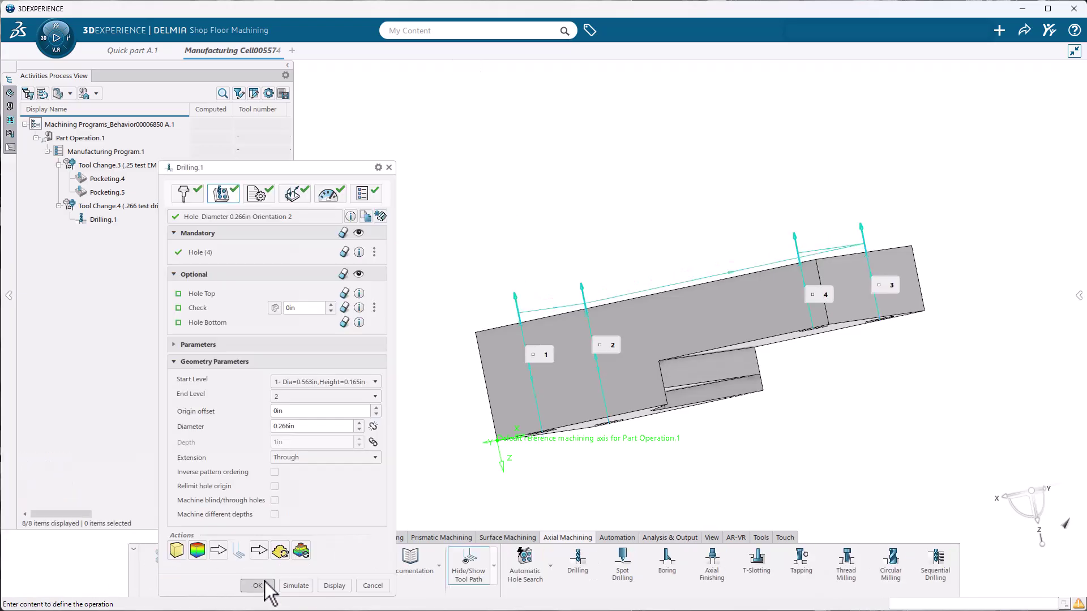
{"action": "left_click", "coordinate": [263, 582]}
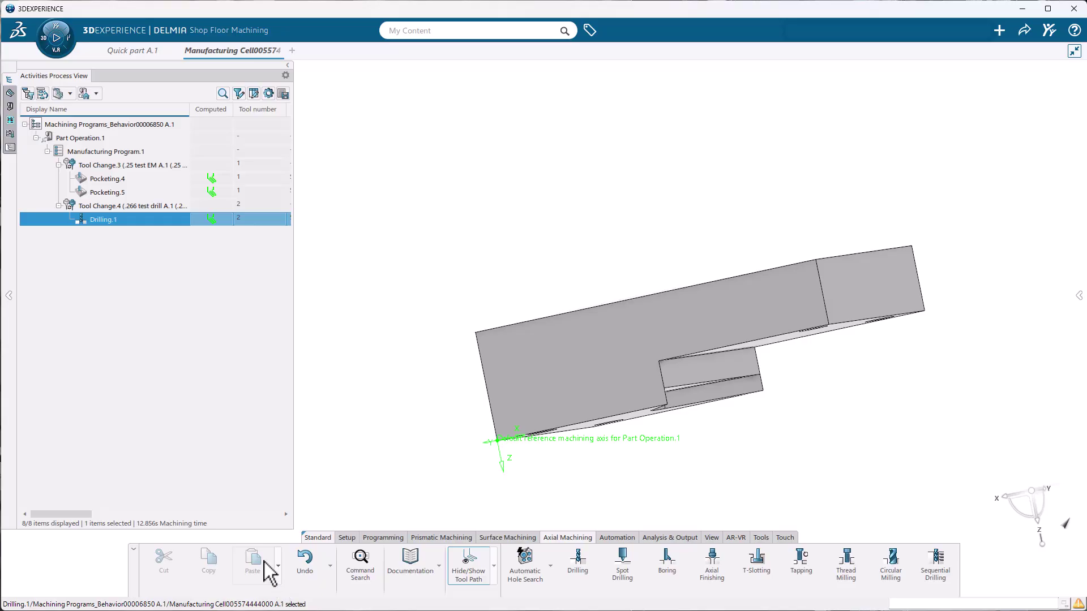
Step: Assign Drilling.1 a new local axis system defined From directions
{"action": "right_click", "coordinate": [104, 223]}
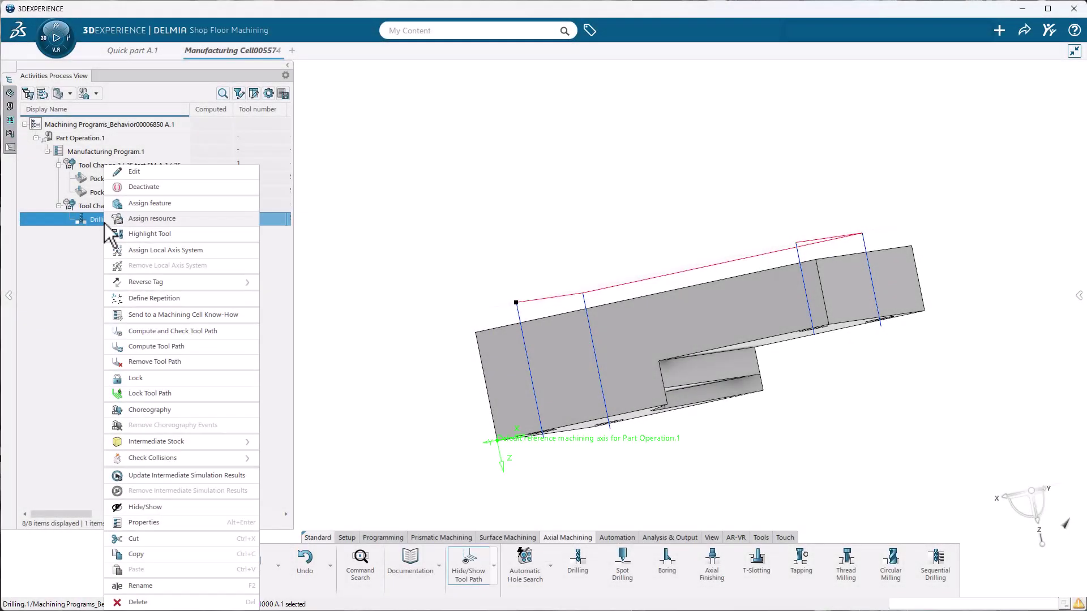
{"action": "left_click", "coordinate": [163, 249]}
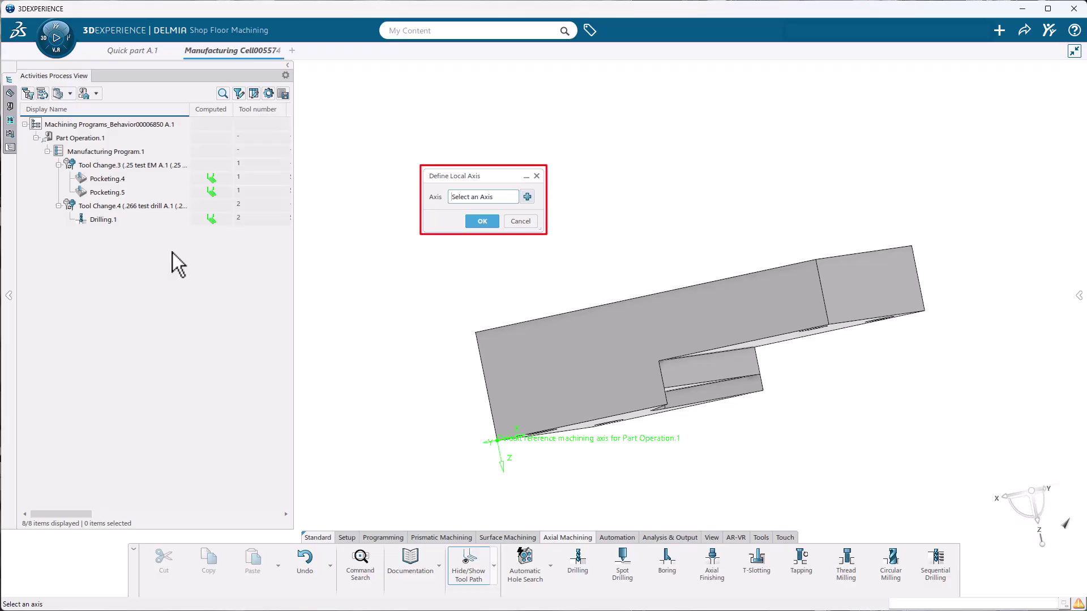
{"action": "mouse_move", "coordinate": [566, 335]}
{"action": "middle_mouse_down"}
{"action": "mouse_move", "coordinate": [655, 392]}
{"action": "mouse_move", "coordinate": [655, 412]}
{"action": "middle_mouse_up"}
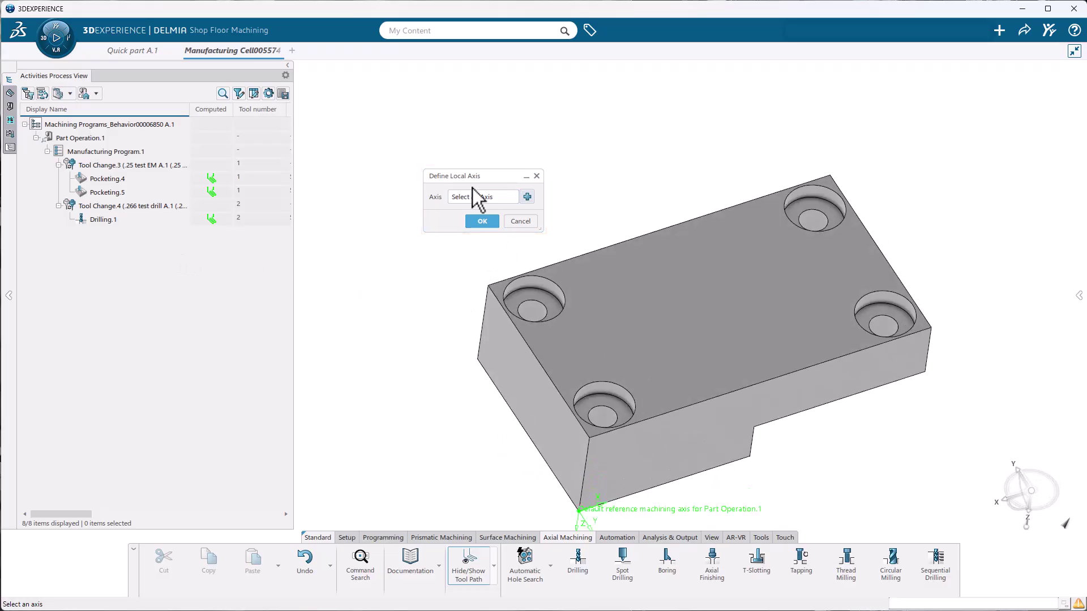
{"action": "left_click", "coordinate": [532, 202]}
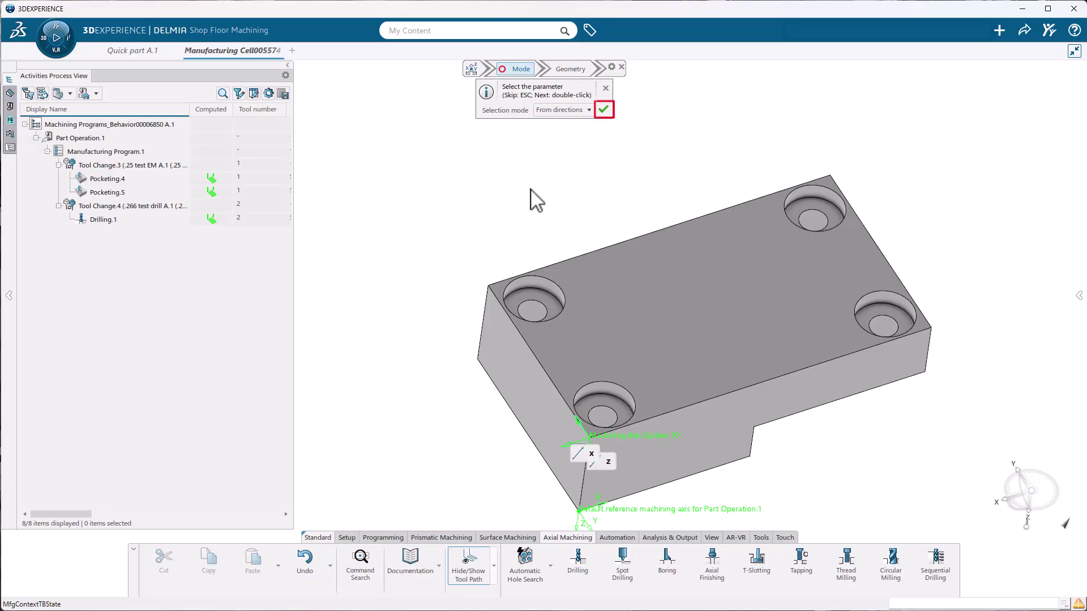
{"action": "left_click", "coordinate": [598, 111]}
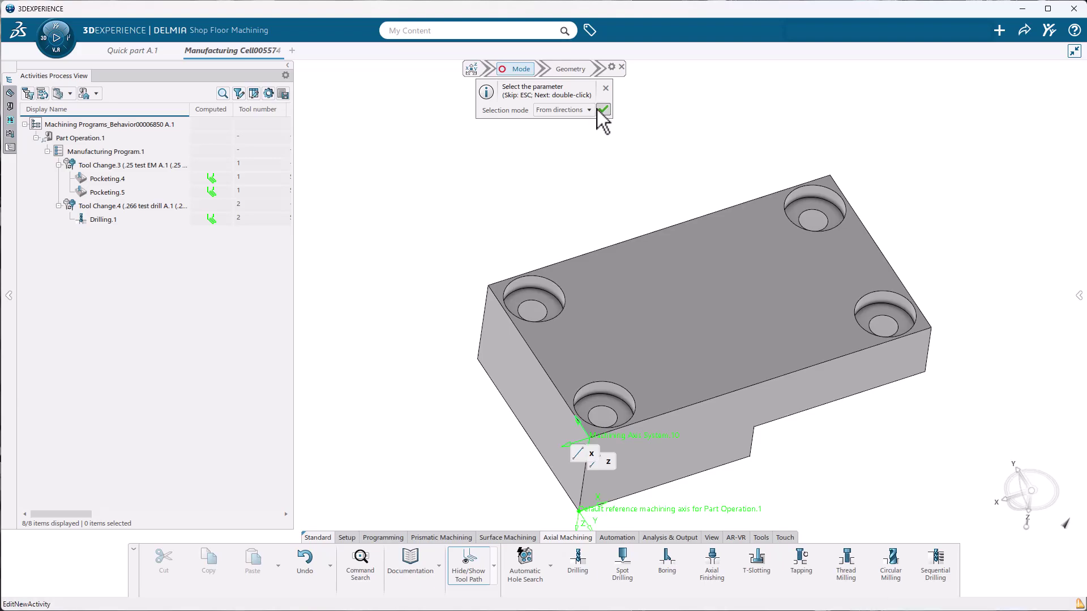
Step: Rename the machining axis system to 'Side 2'
{"action": "triple_click", "coordinate": [547, 112]}
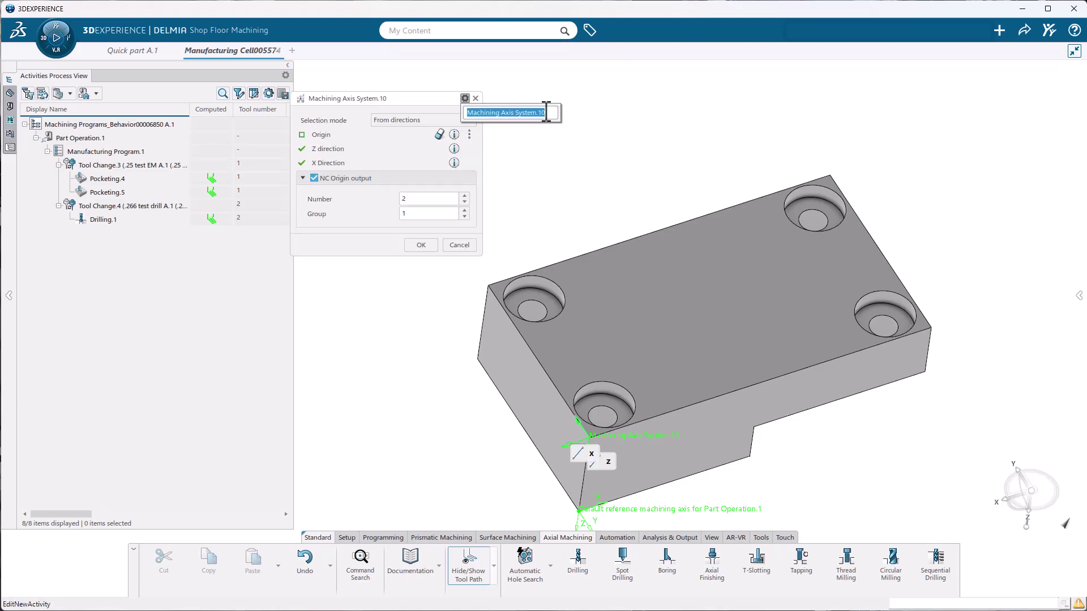
{"action": "key", "text": "BackSpace"}
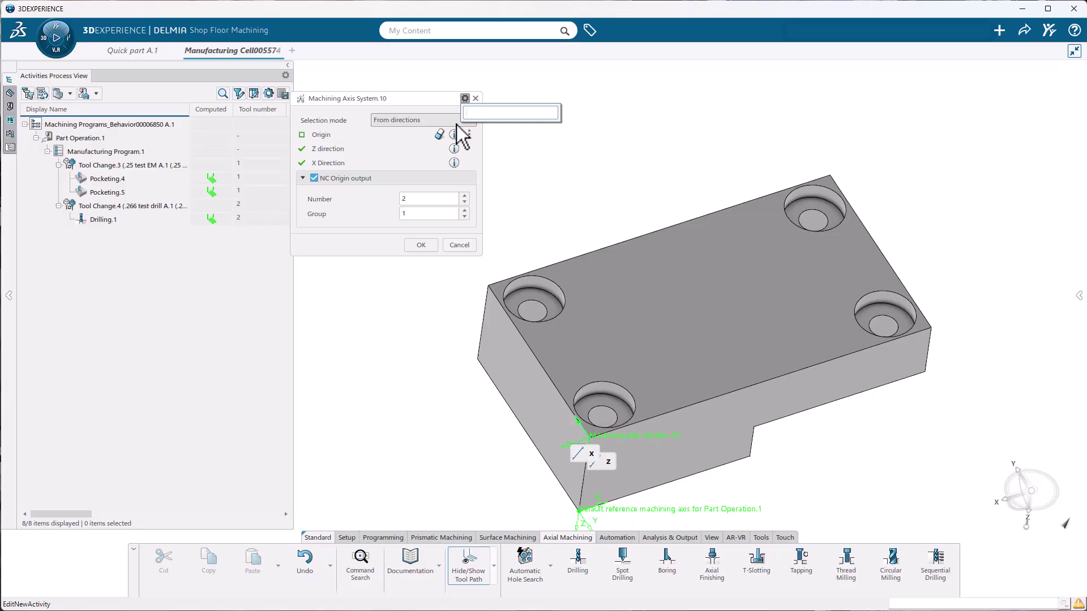
{"action": "type", "text": "Side 2"}
{"action": "key", "text": "Return"}
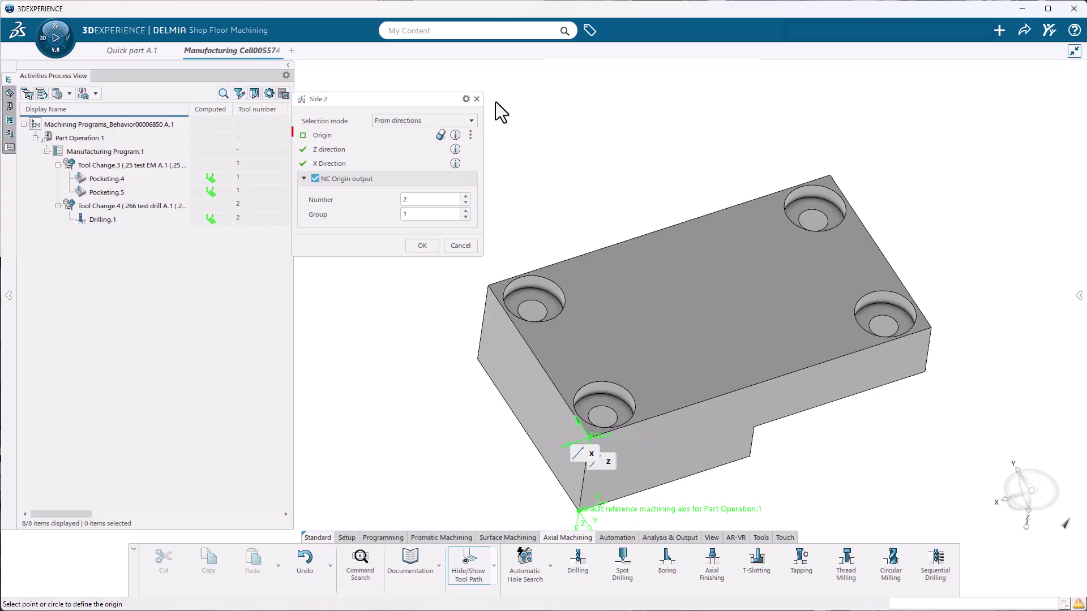
Step: Place the Side 2 origin at the part's top corner, reverse Z, accept X, and confirm
{"action": "left_click", "coordinate": [323, 136]}
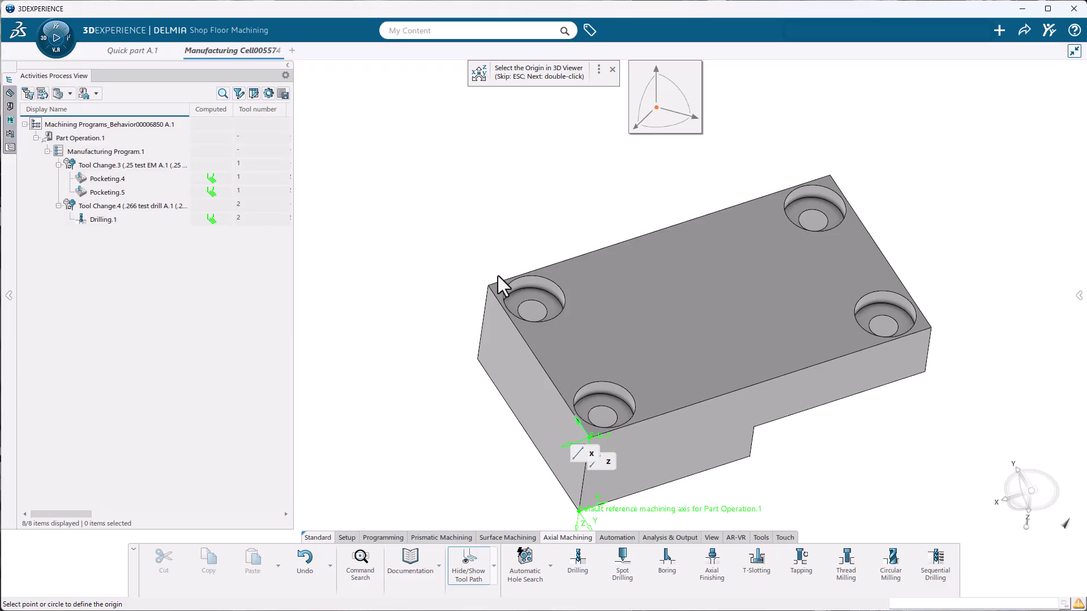
{"action": "left_click", "coordinate": [491, 344]}
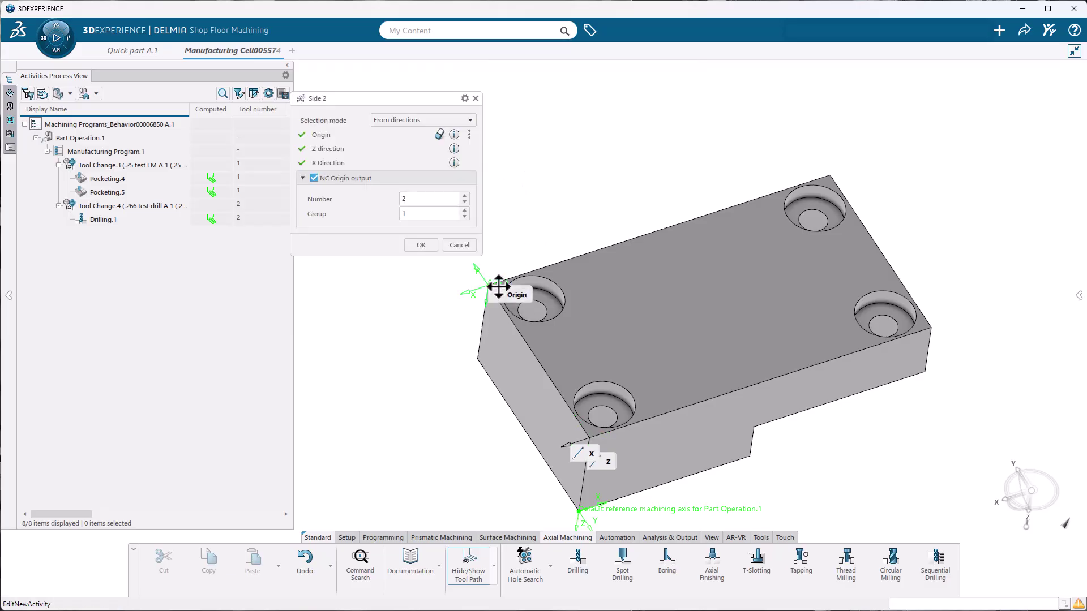
{"action": "left_click_drag", "start_coordinate": [498, 287], "coordinate": [538, 321]}
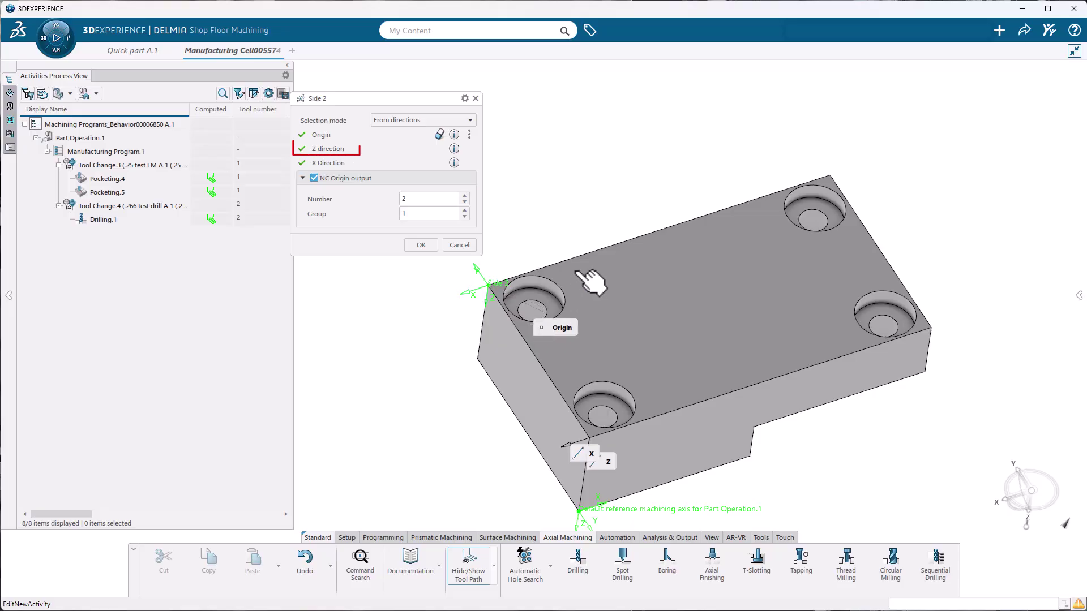
{"action": "left_click", "coordinate": [351, 151]}
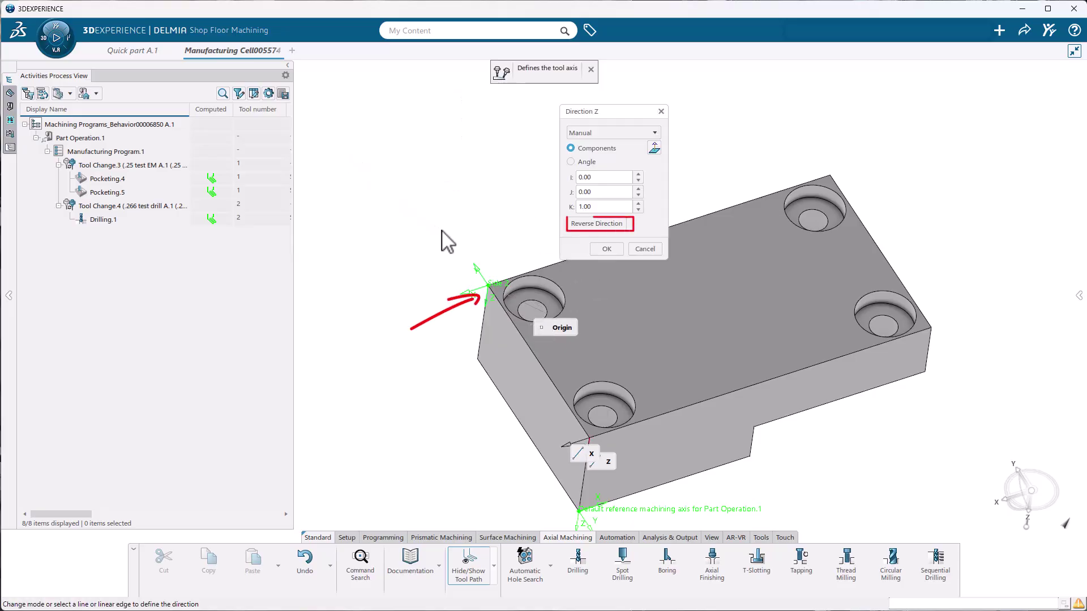
{"action": "left_click", "coordinate": [589, 224]}
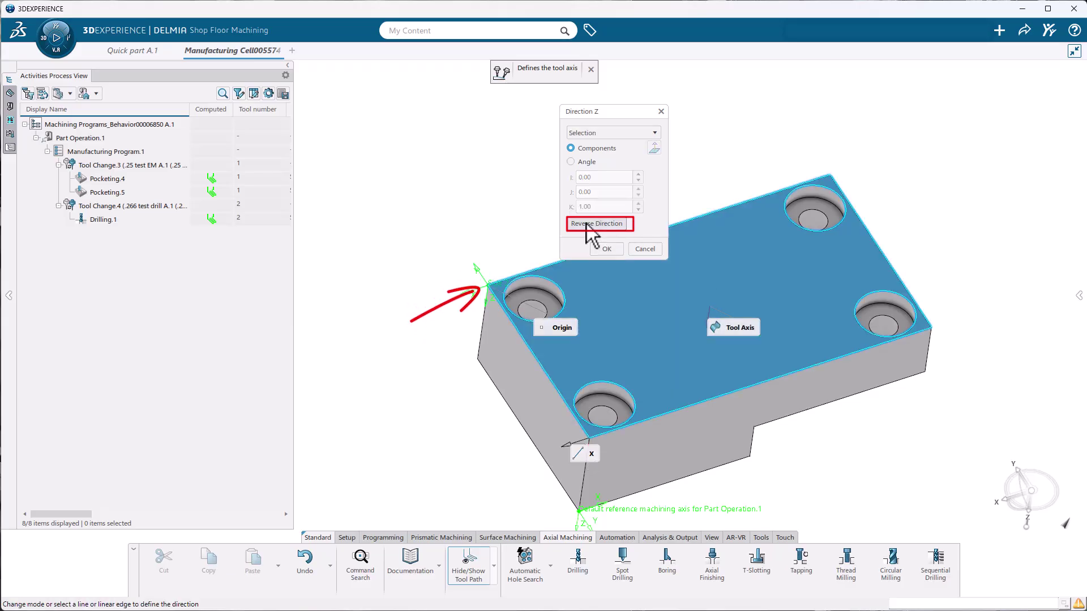
{"action": "left_click", "coordinate": [604, 253]}
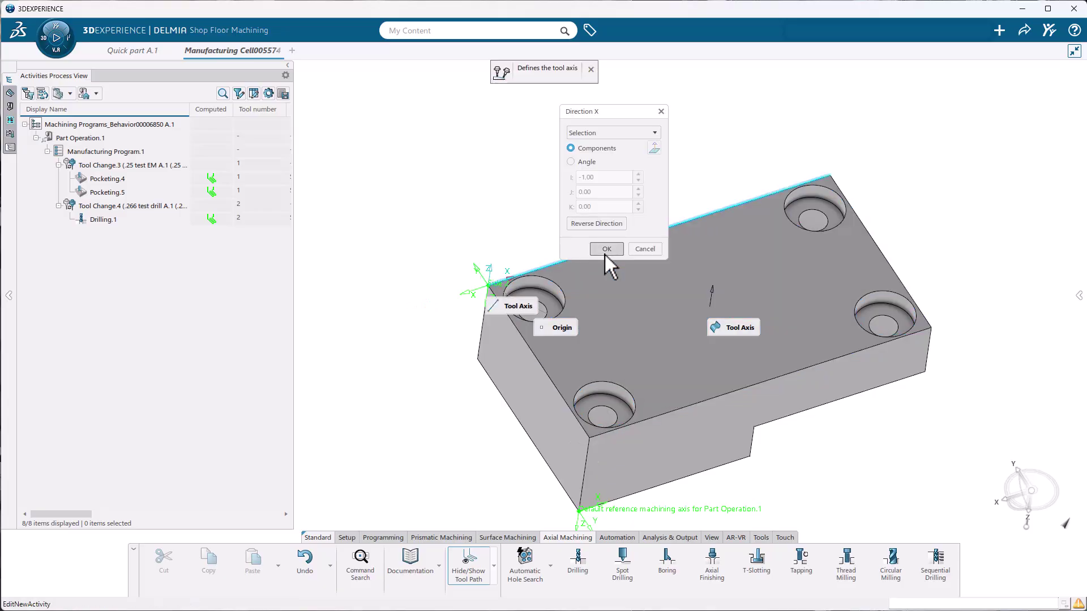
{"action": "left_click", "coordinate": [604, 253]}
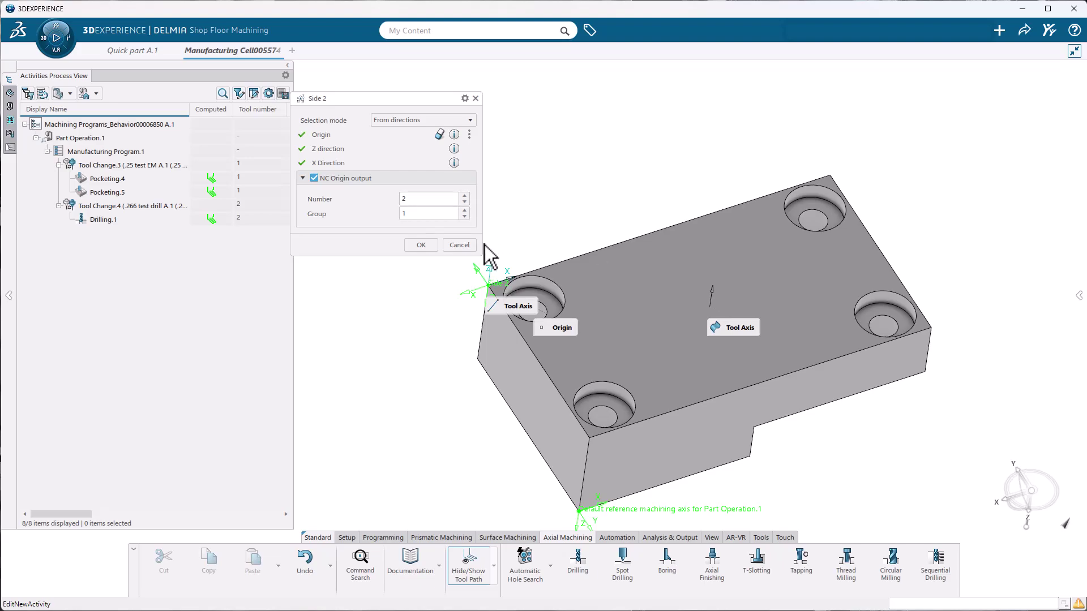
{"action": "left_click", "coordinate": [422, 244]}
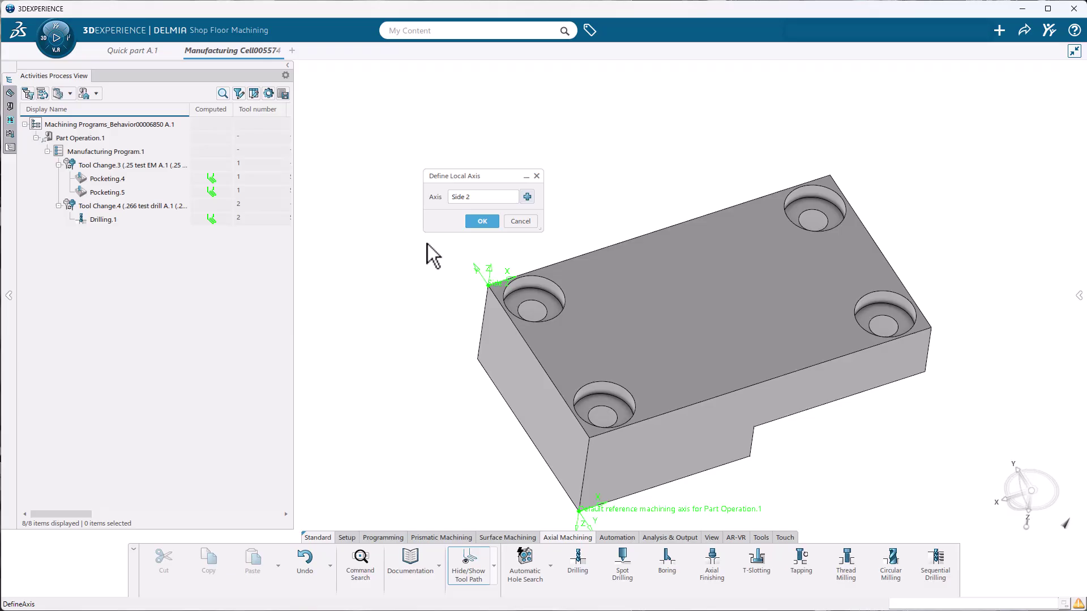
Step: Apply Side 2 as Drilling.1's local axis and widen the process view to check its columns
{"action": "left_click", "coordinate": [482, 221]}
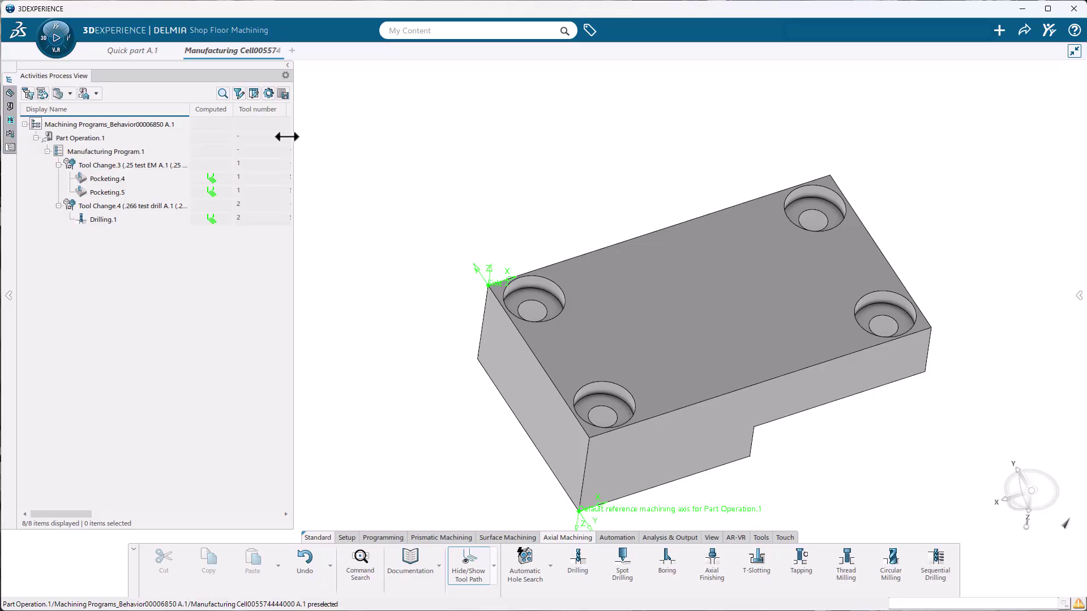
{"action": "left_click_drag", "start_coordinate": [286, 97], "coordinate": [375, 104]}
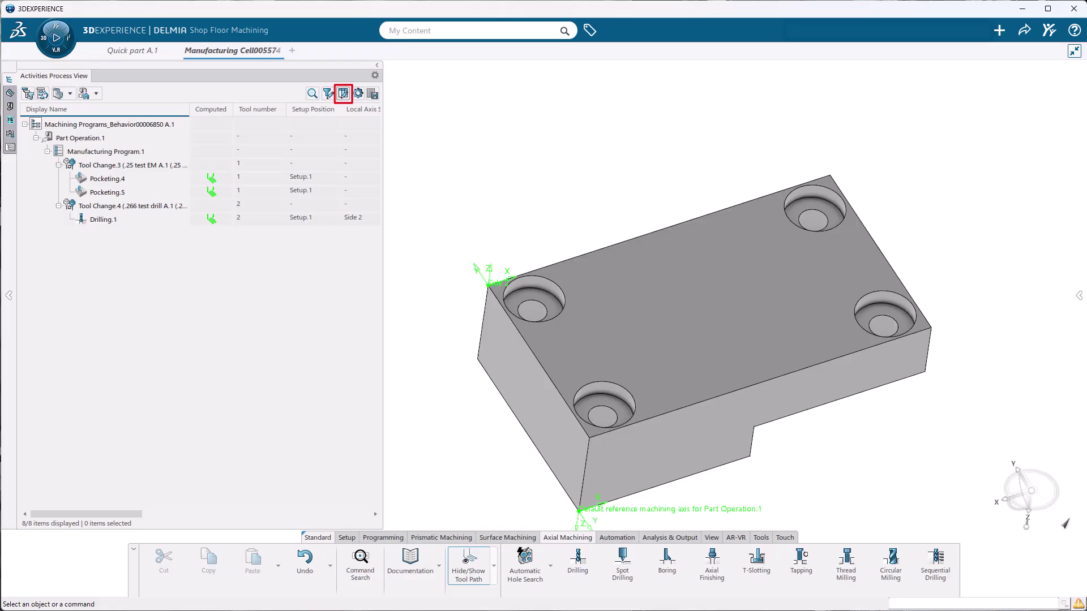
{"action": "left_click", "coordinate": [342, 93]}
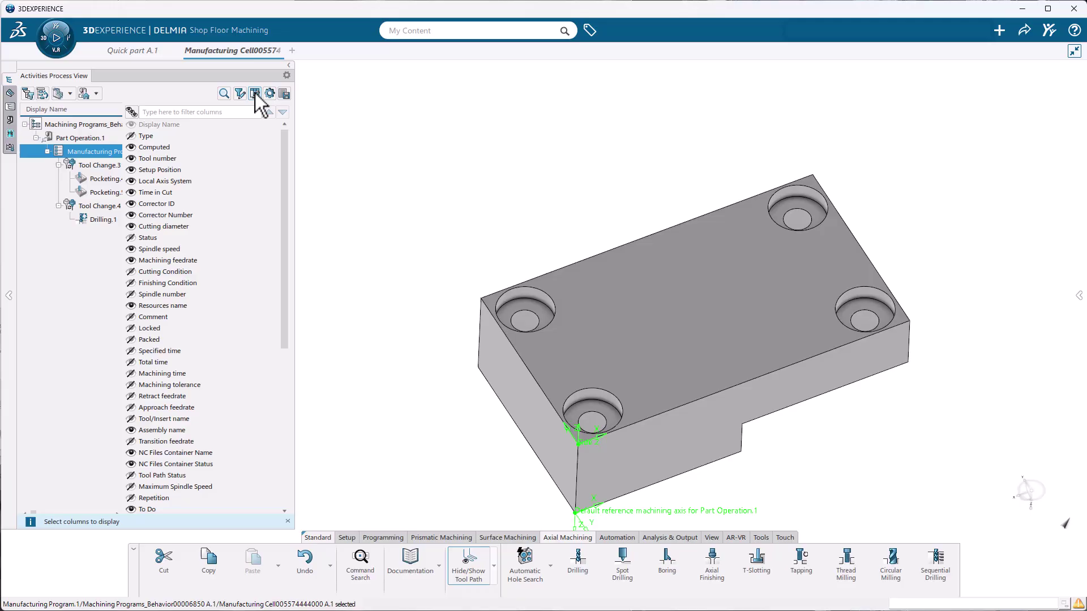
{"action": "left_click", "coordinate": [254, 92]}
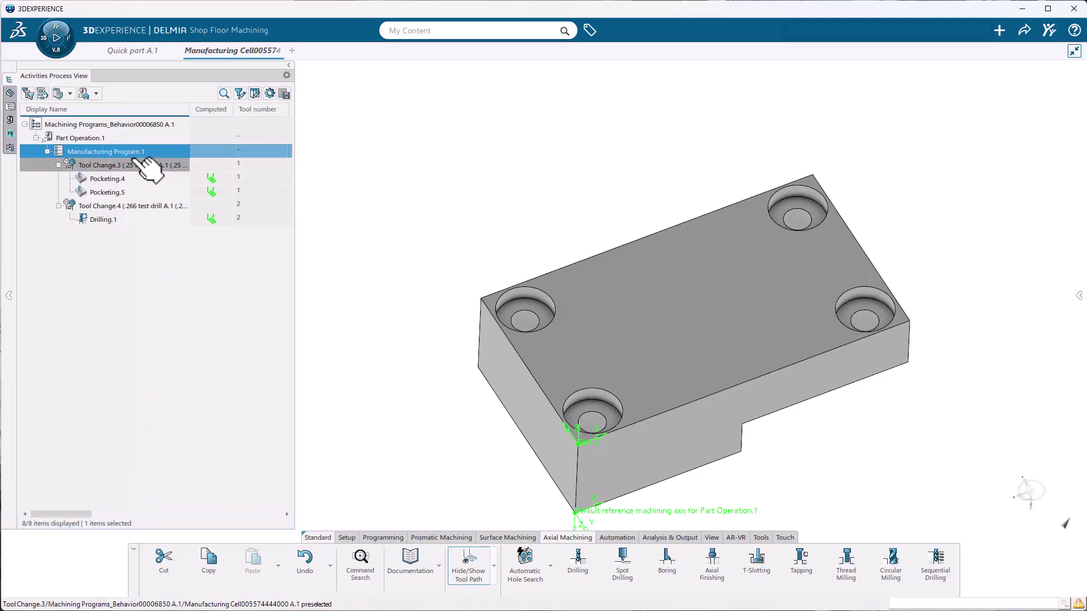
Step: Switch to the simulation player and review the simulation options and playback speed control
{"action": "left_click", "coordinate": [55, 38]}
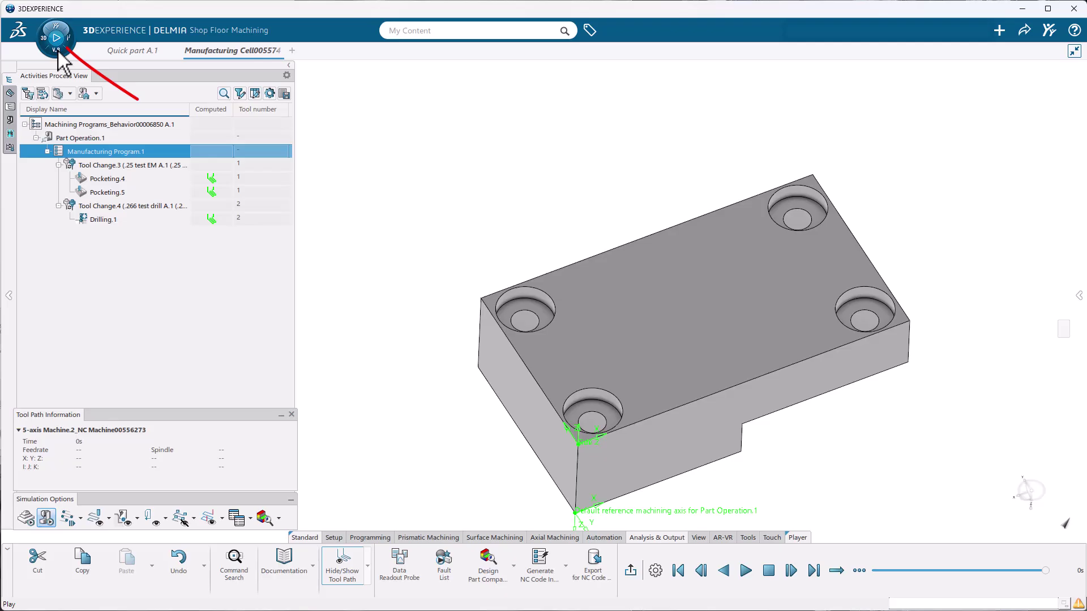
{"action": "left_click", "coordinate": [1074, 299]}
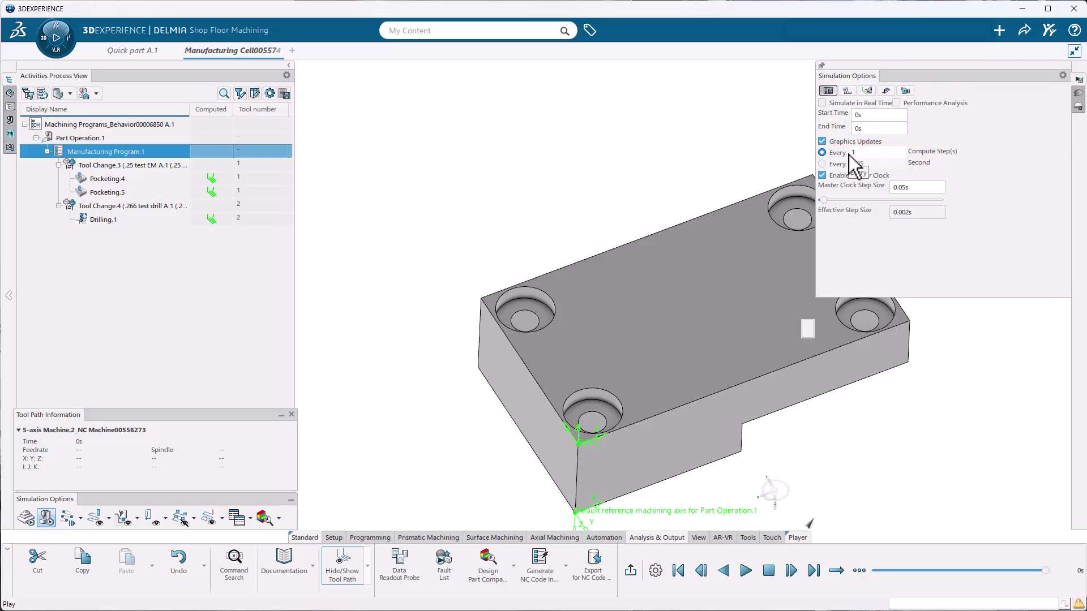
{"action": "left_click", "coordinate": [475, 470]}
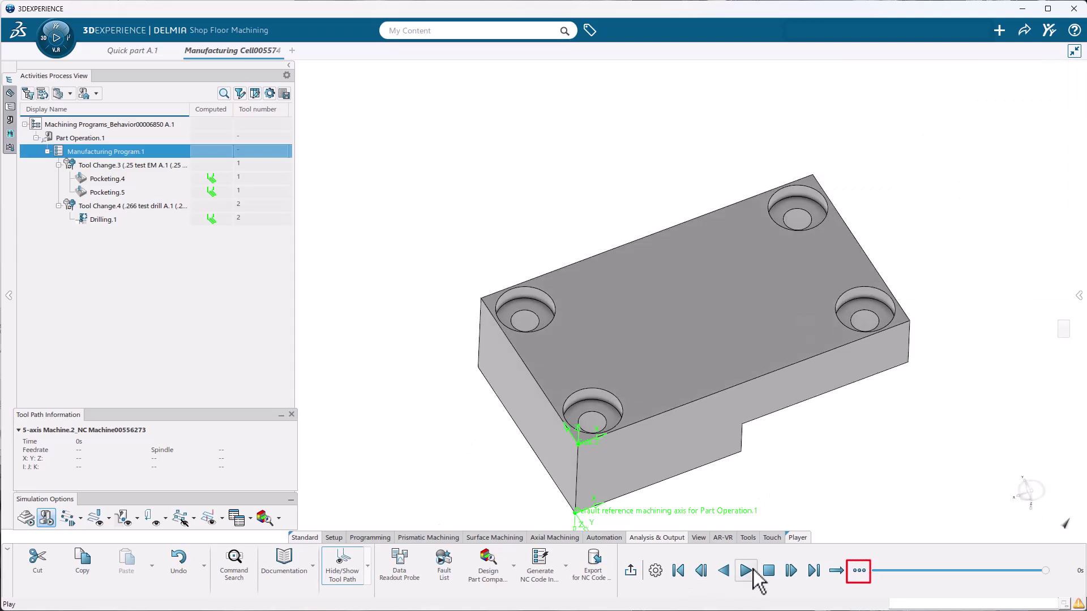
{"action": "left_click", "coordinate": [856, 571]}
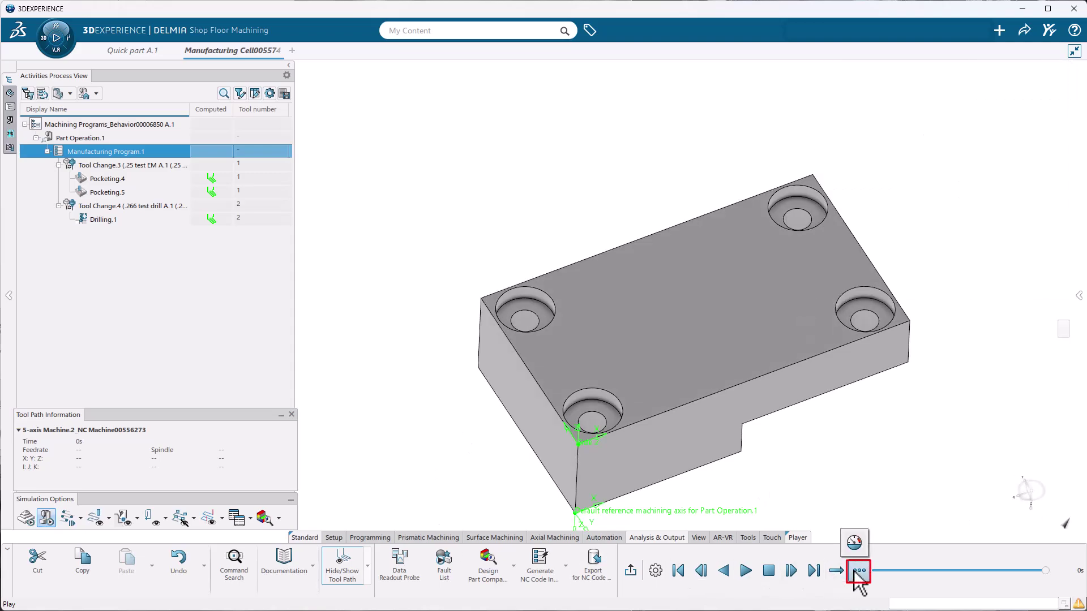
{"action": "left_click", "coordinate": [854, 542]}
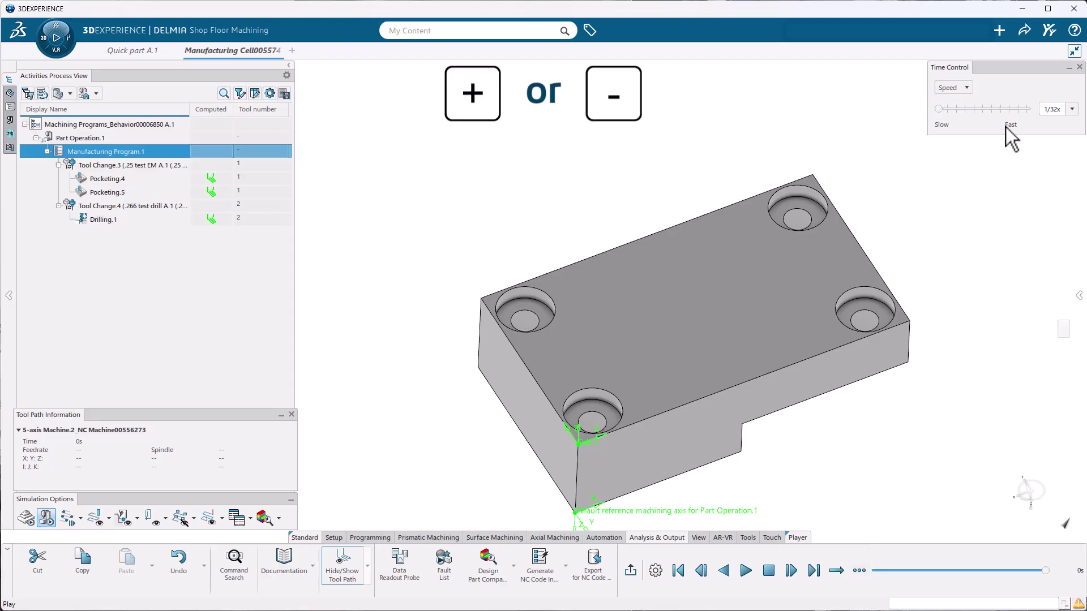
{"action": "left_click", "coordinate": [1079, 68]}
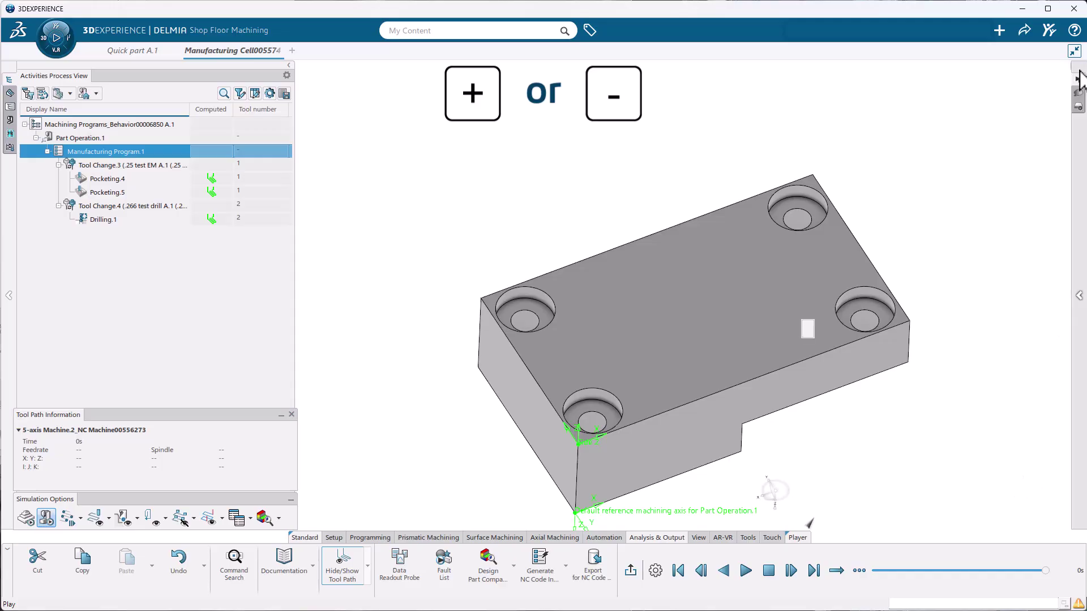
Step: Set the view to isometric and play the machining simulation
{"action": "mouse_move", "coordinate": [1079, 79]}
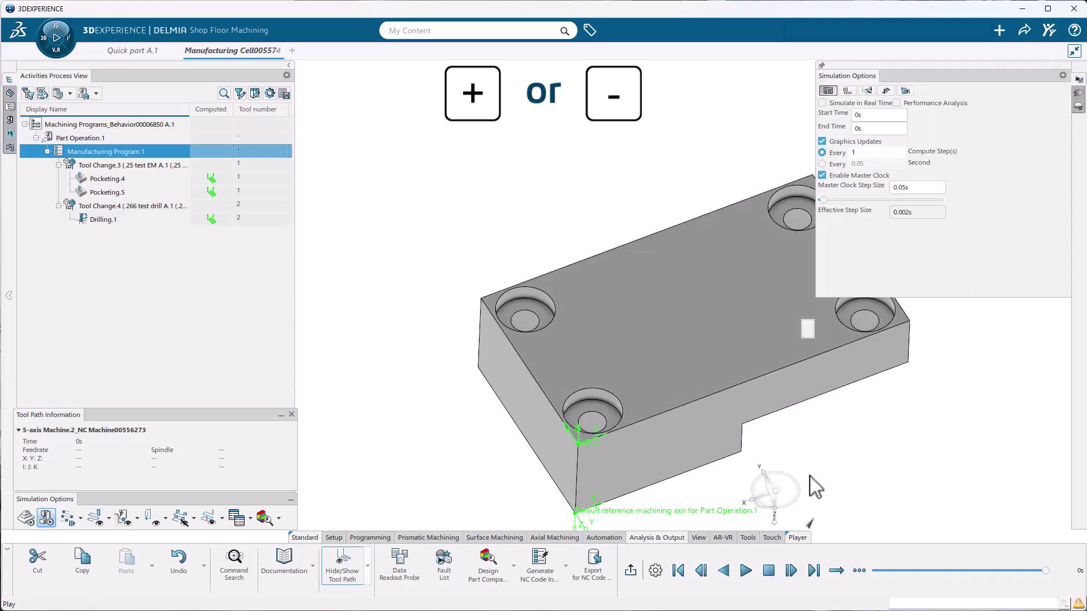
{"action": "left_click", "coordinate": [699, 538]}
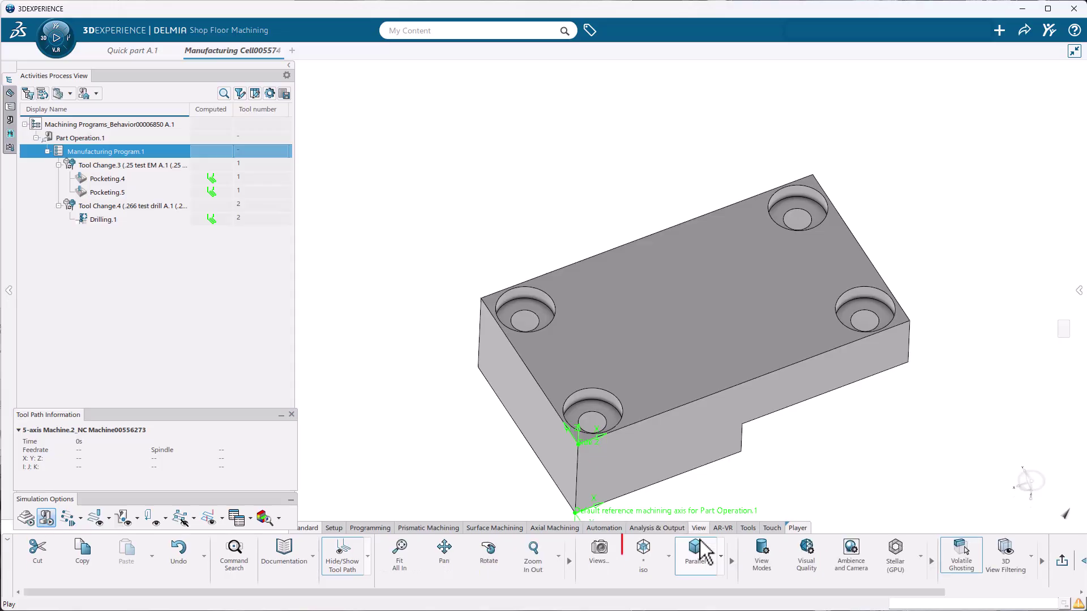
{"action": "left_click", "coordinate": [633, 552]}
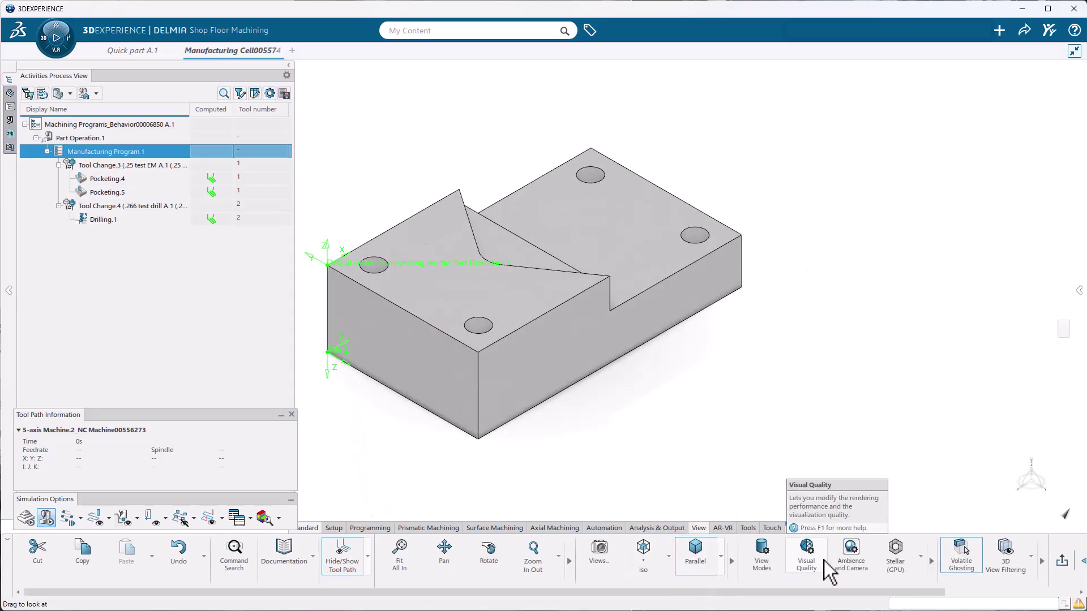
{"action": "left_click", "coordinate": [797, 528]}
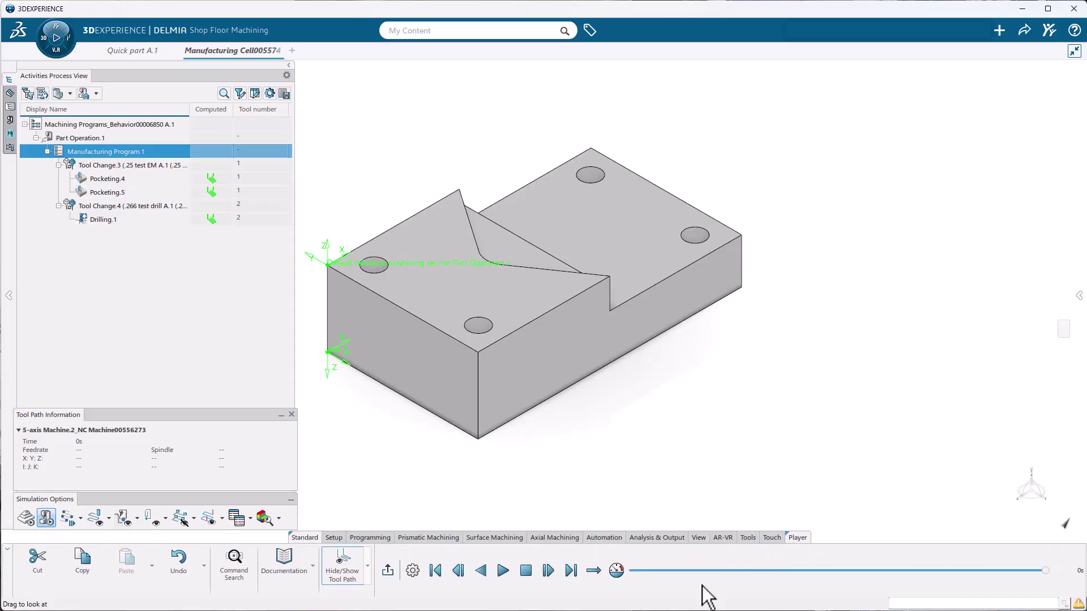
{"action": "left_click", "coordinate": [503, 571]}
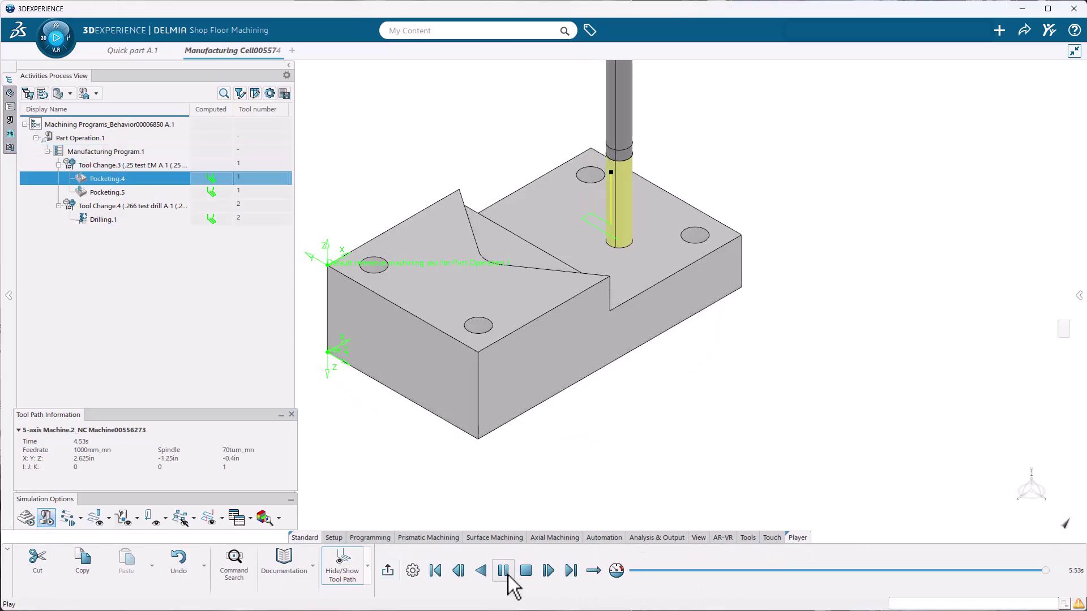